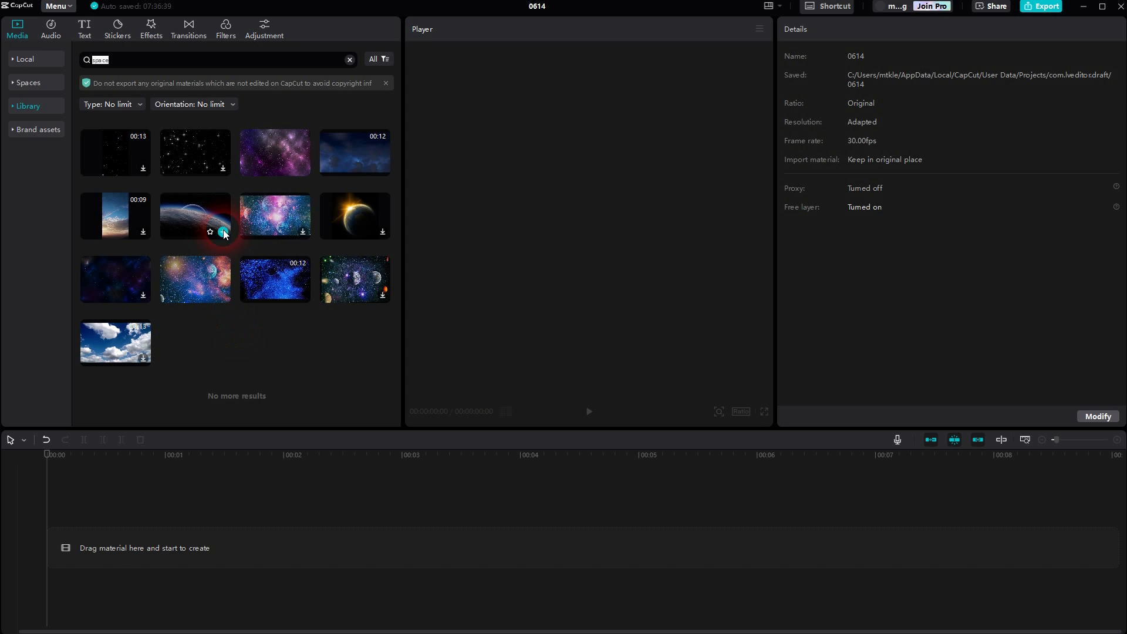
Place the space landscape image on the timeline and add a default text layer spanning its full length.
left_click(294, 555)
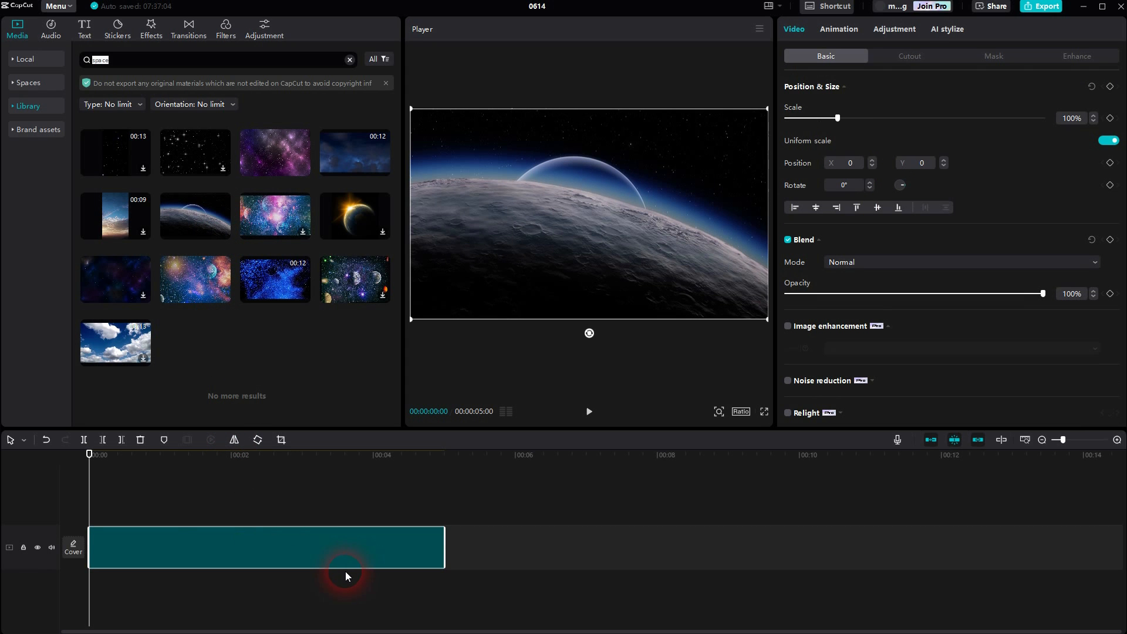
left_click(86, 29)
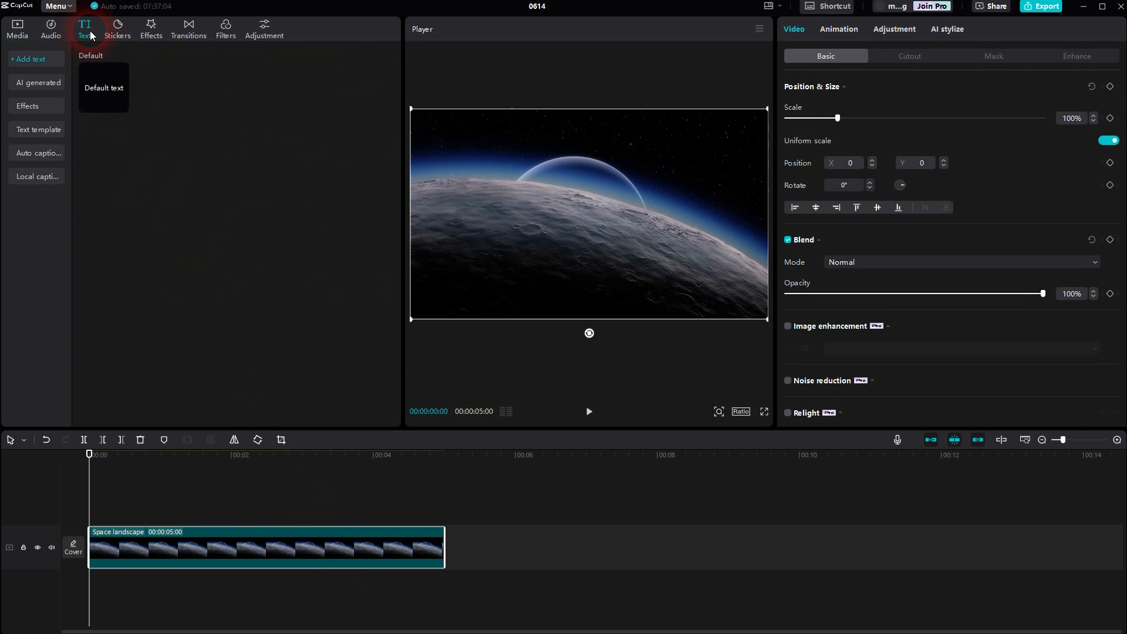
left_click(121, 103)
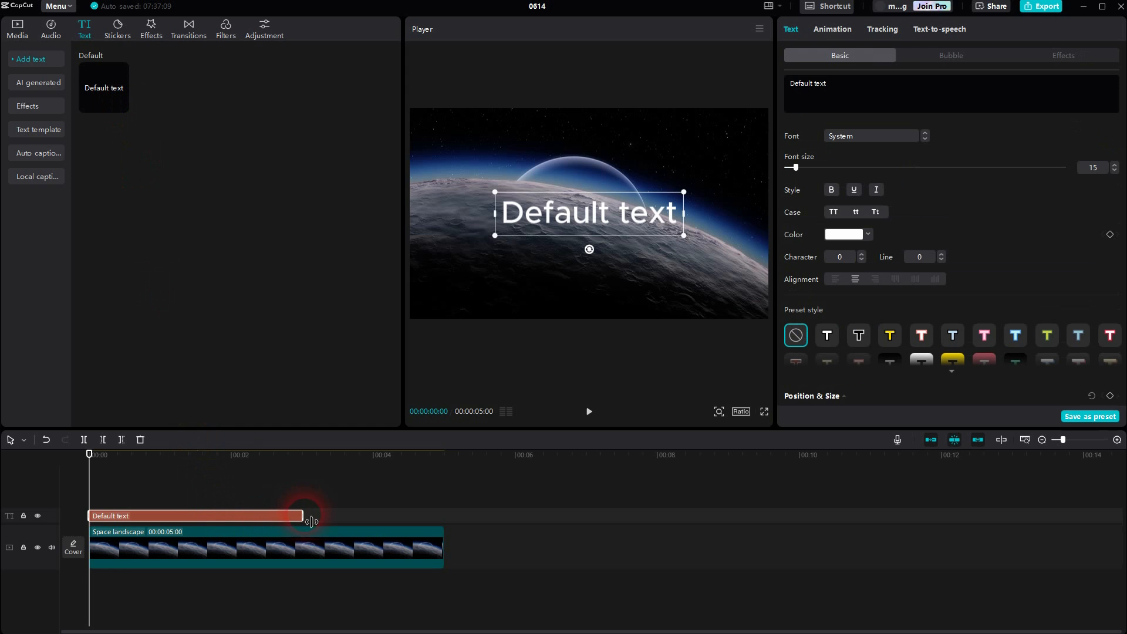
left_click_drag(311, 522, 447, 517)
Change the text layer's wording to SPACE in the ZY Energy font at size 48.
left_click(832, 91)
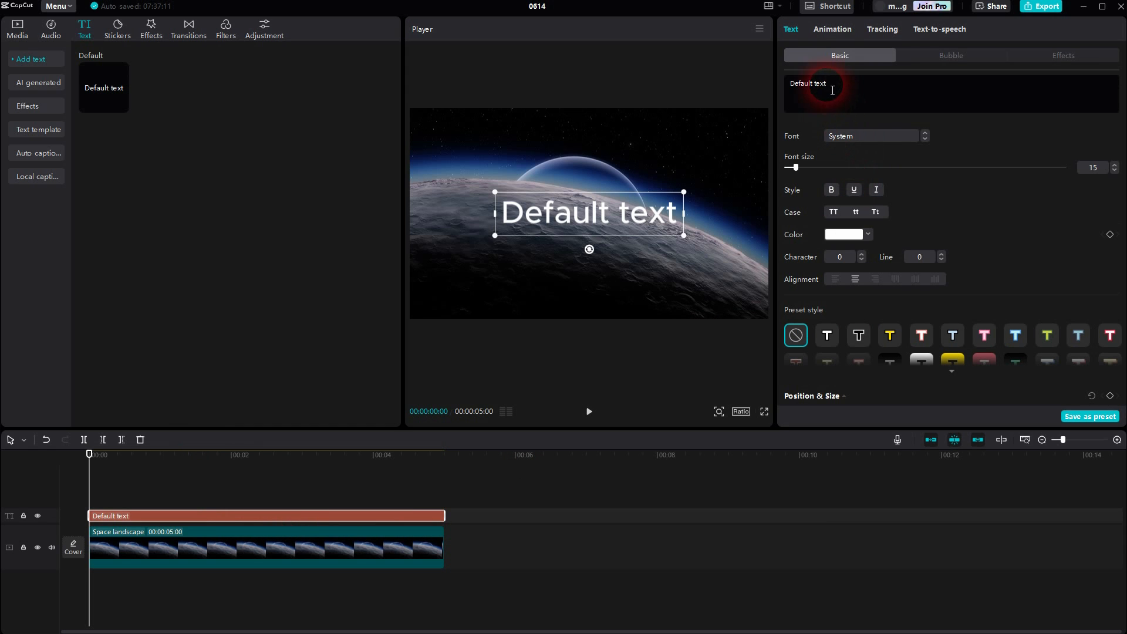
left_click_drag(832, 90, 783, 82)
type("SPACE")
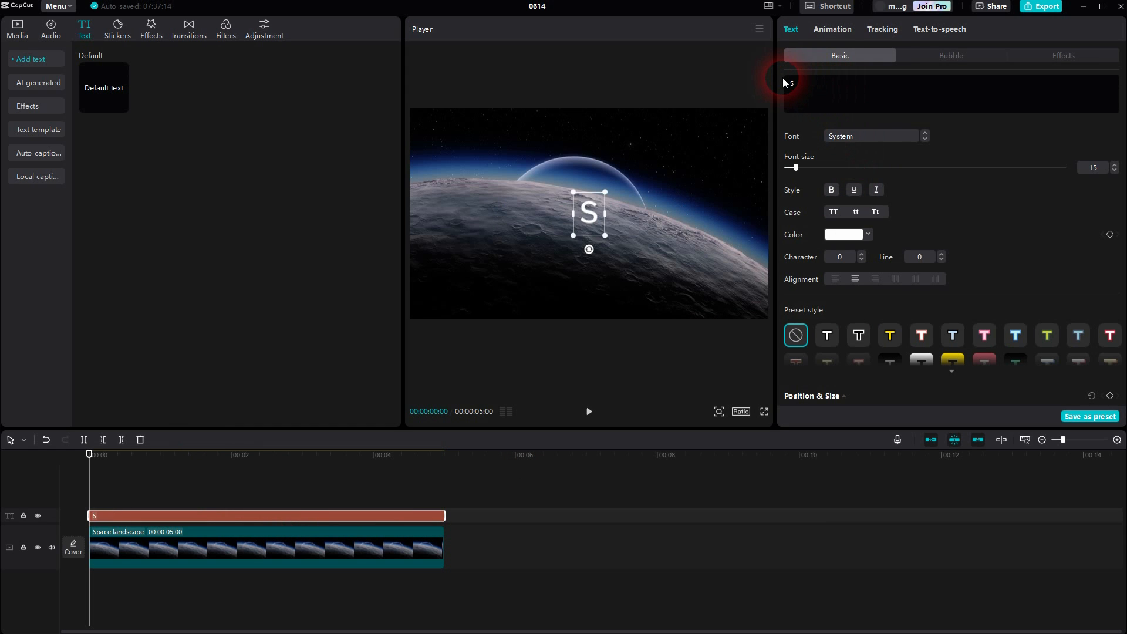
left_click(845, 141)
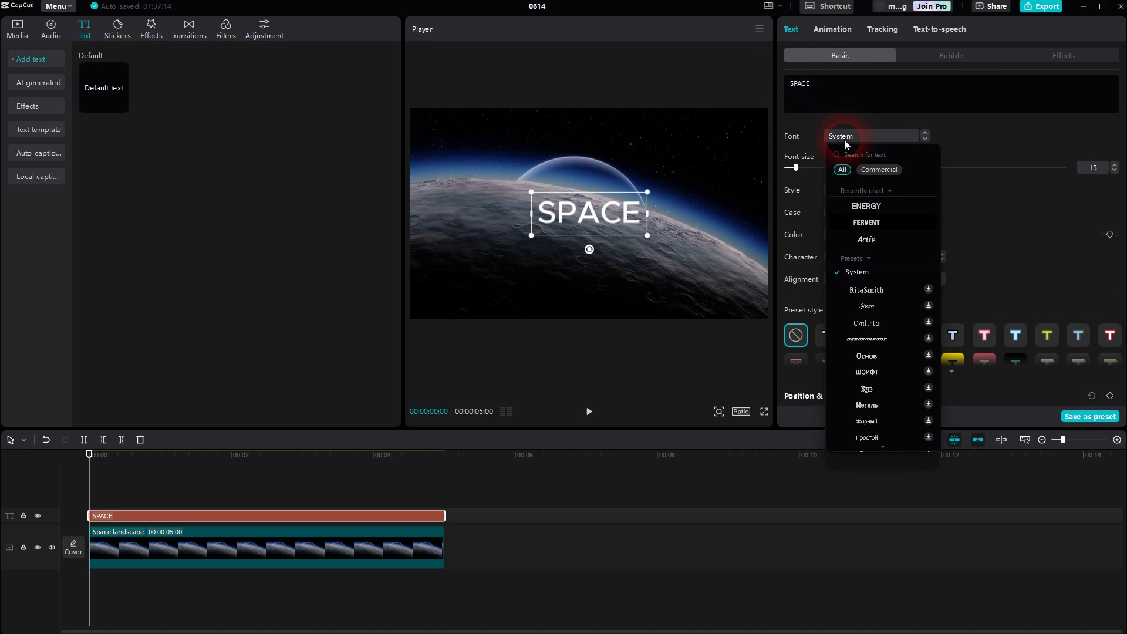
left_click(866, 207)
left_click_drag(800, 171, 828, 171)
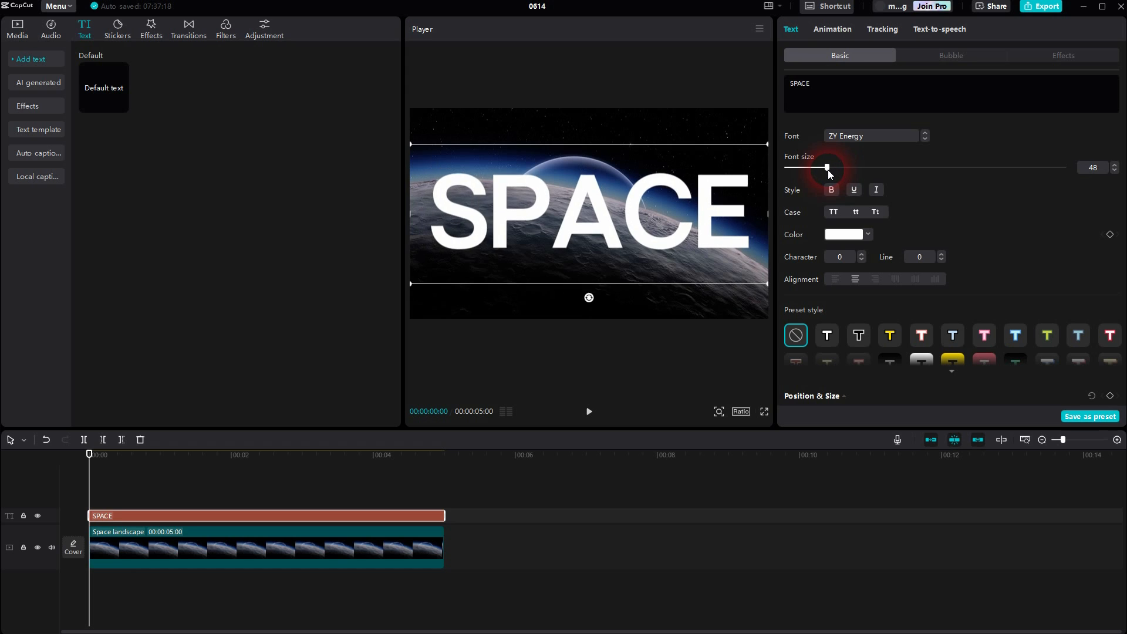
Colour the SPACE text dark blue (10265D) sampled from the background image's planet glow and reduce its font size to 43.
left_click(867, 234)
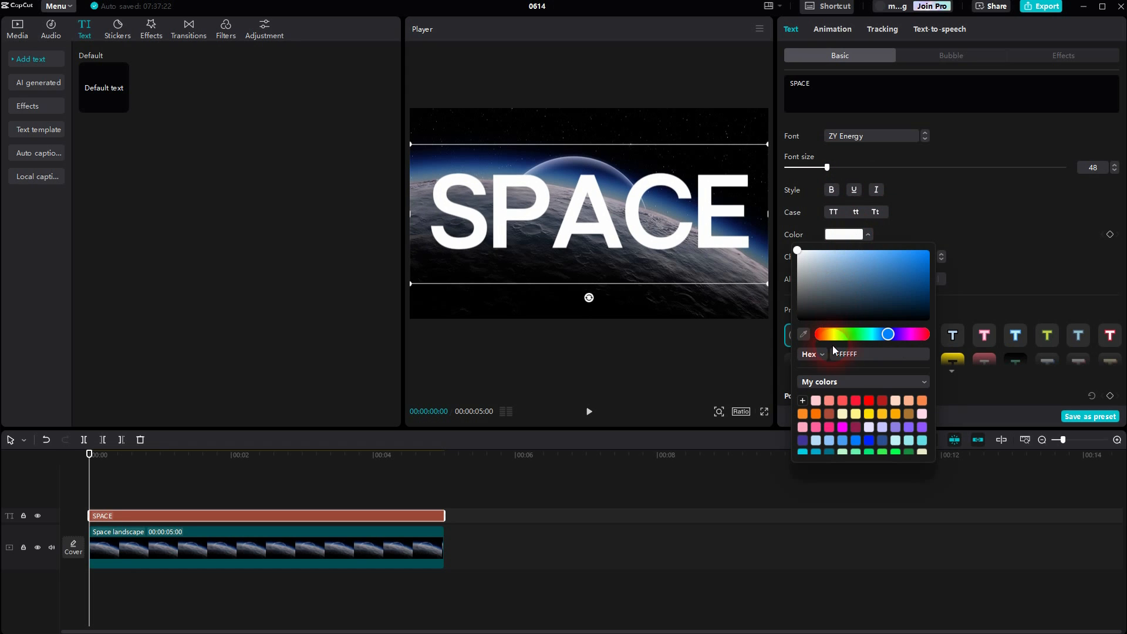
left_click(803, 334)
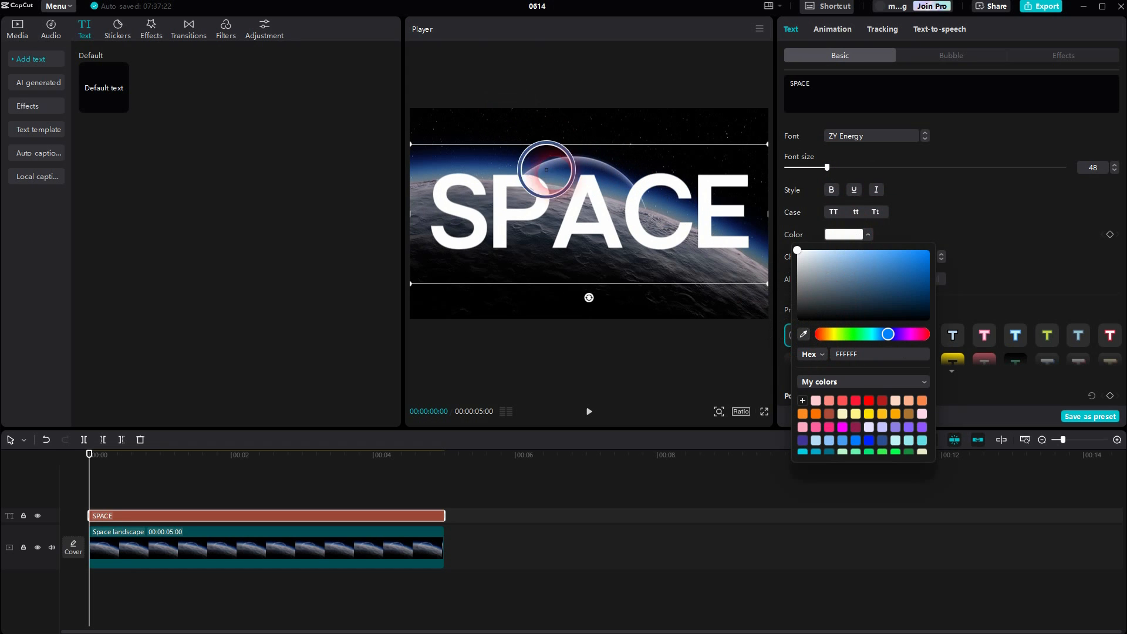
left_click(578, 175)
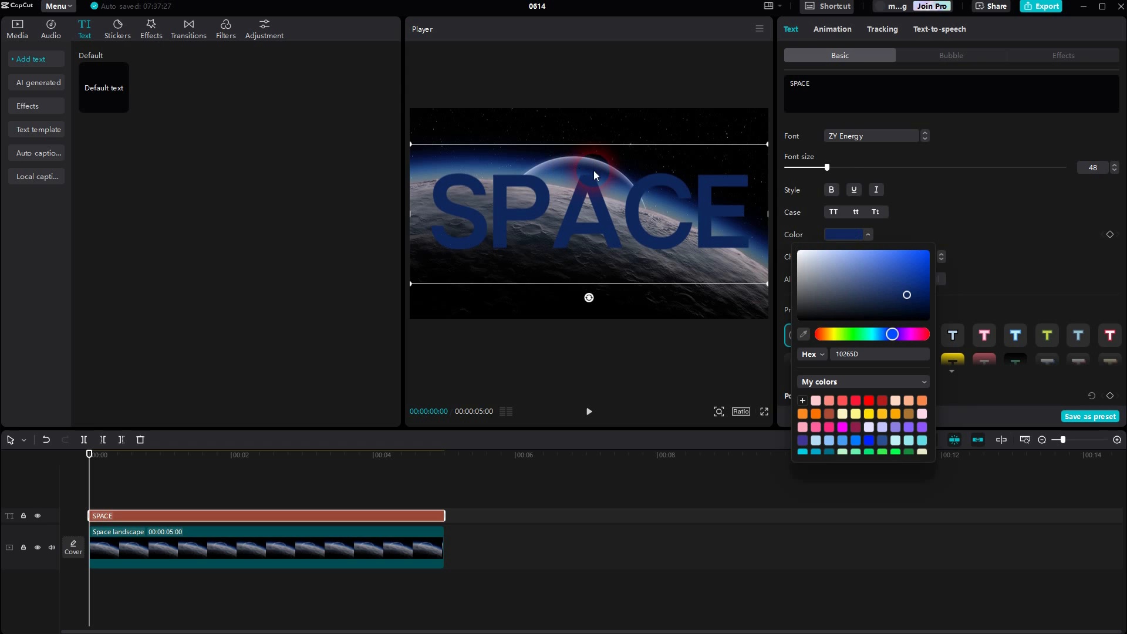
left_click(1010, 204)
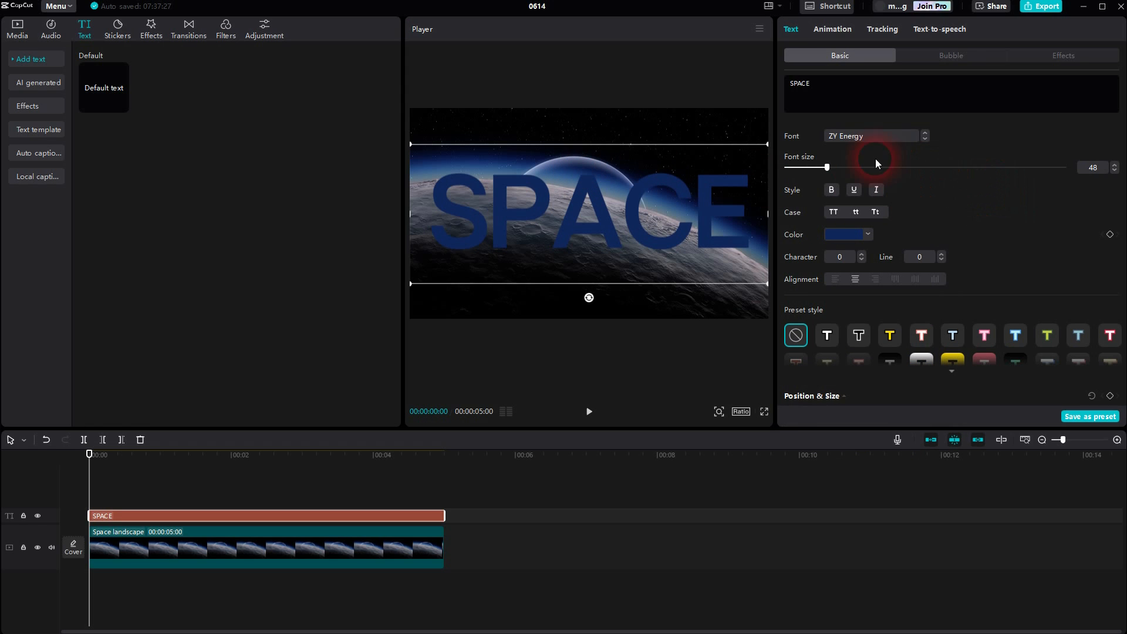
left_click_drag(827, 168, 824, 168)
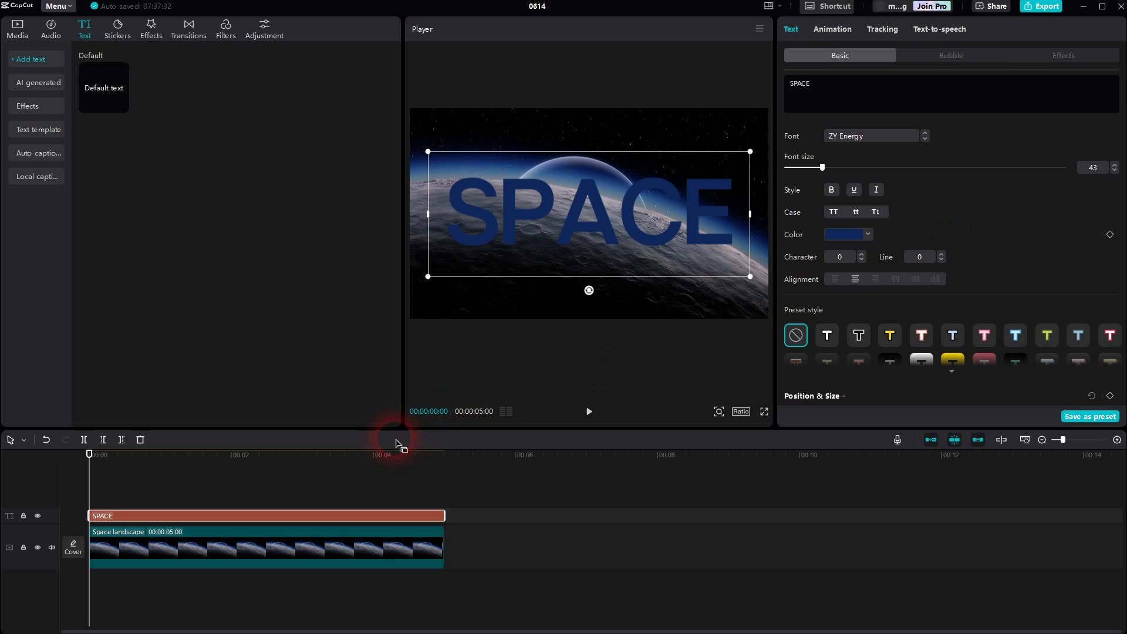
Duplicate the SPACE text layer onto a track above and apply the black preset style with white outline to the copy.
key("ctrl+c")
key("ctrl+v")
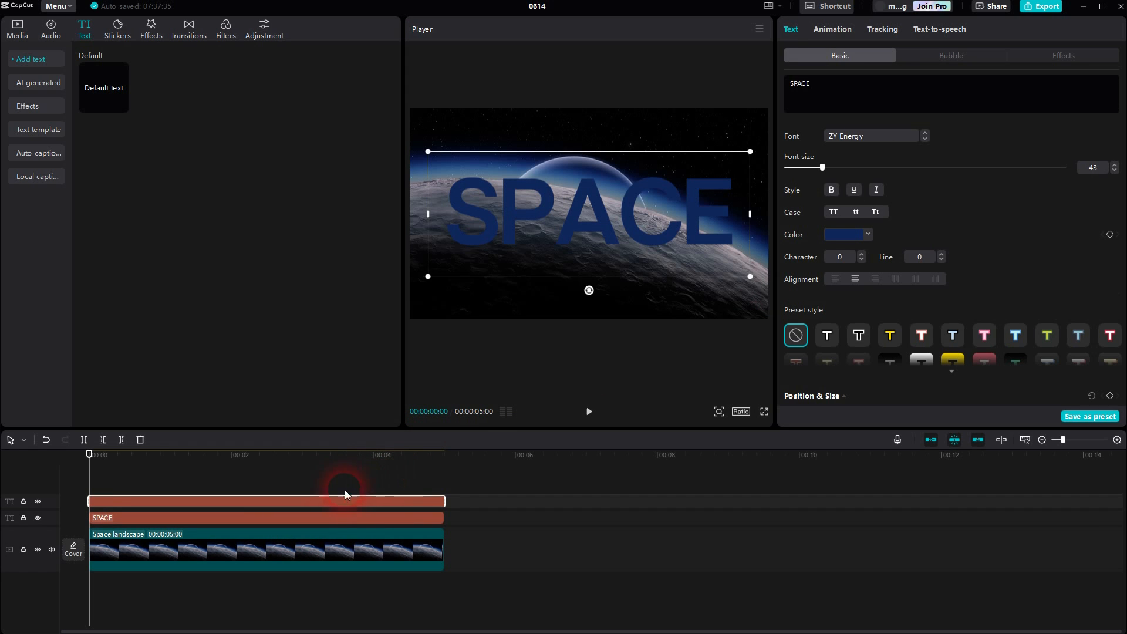
left_click(858, 335)
Try a muted blue fill (465C95) on the upper SPACE text and return the fill to black.
scroll(991, 214, "down", 1)
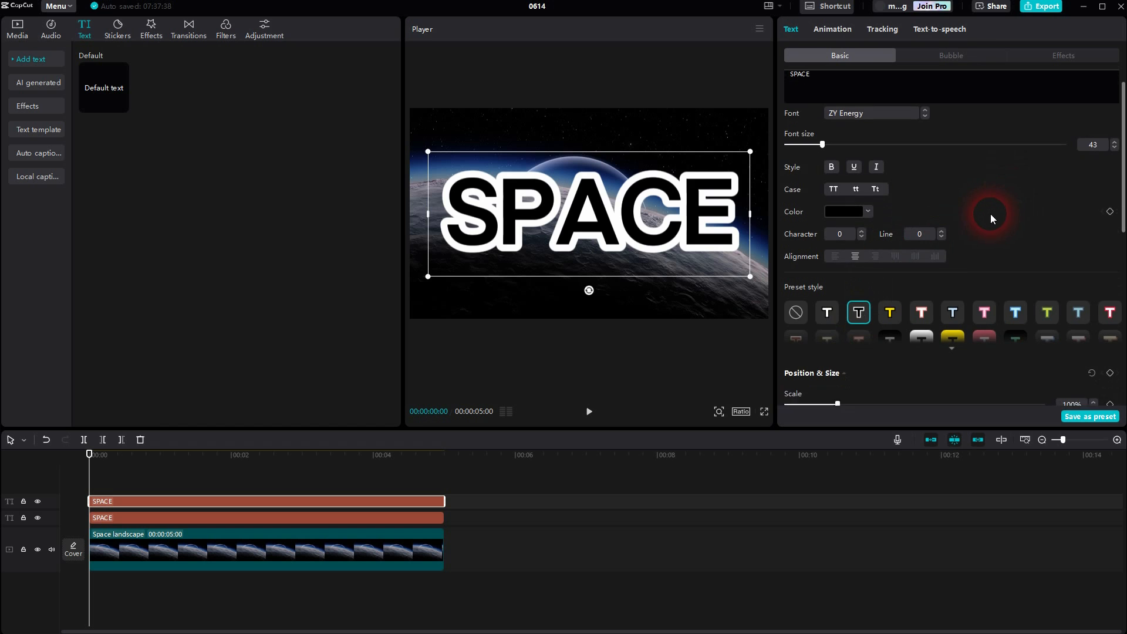
scroll(991, 214, "down", 1)
left_click(836, 156)
left_click(867, 201)
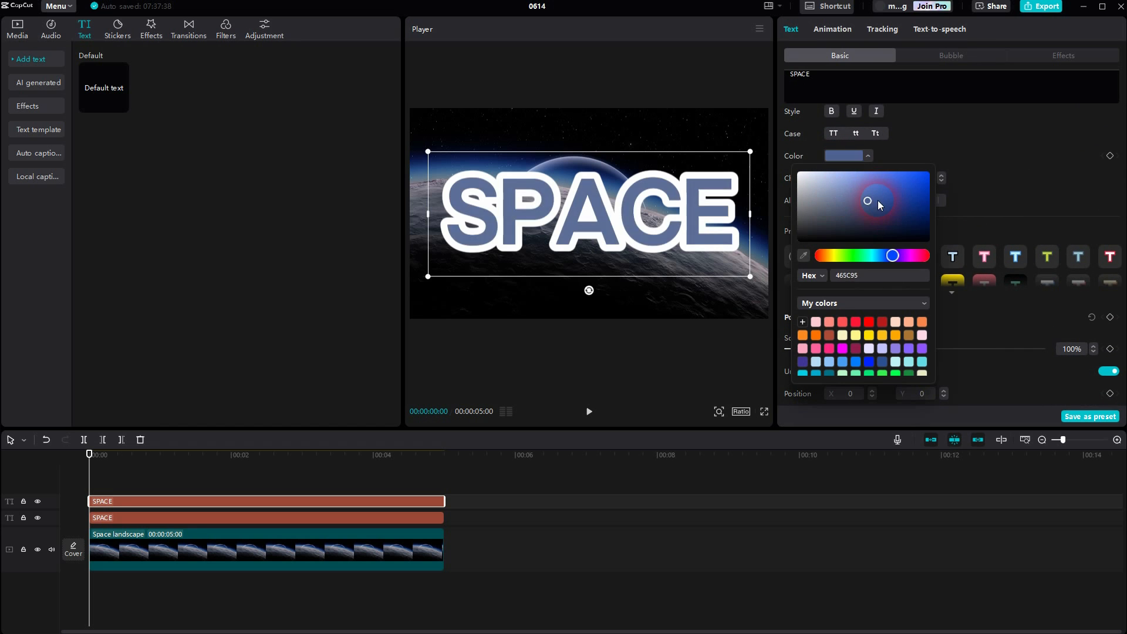
left_click_drag(878, 200, 776, 256)
left_click(985, 168)
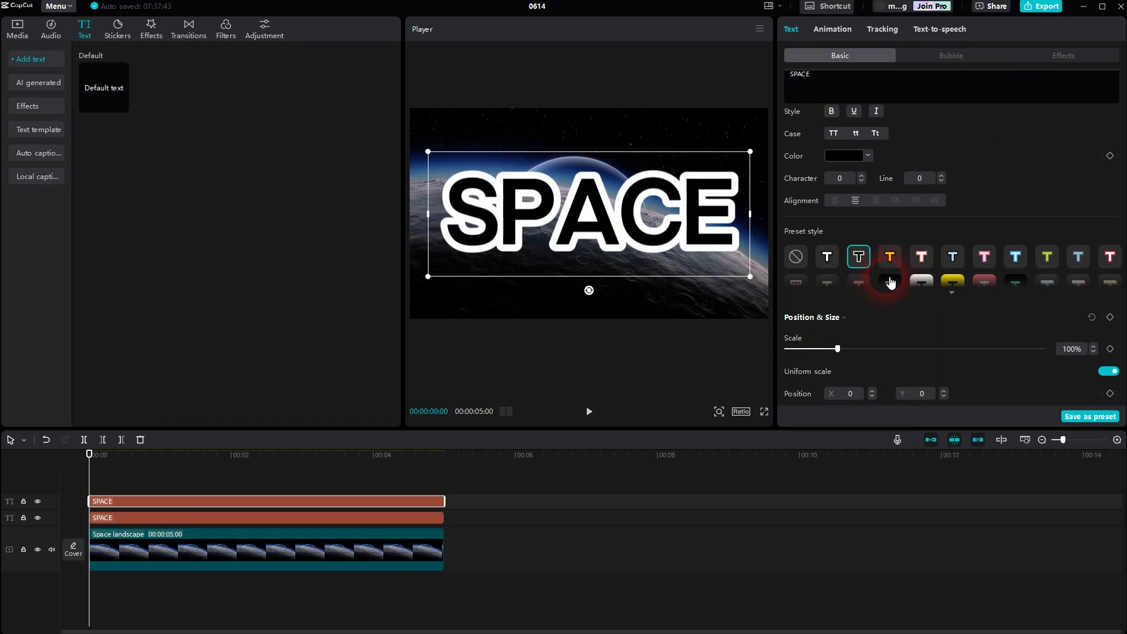
Try a dusty pink stroke colour (A47676) on the upper SPACE text and return the stroke to white.
scroll(880, 283, "down", 5)
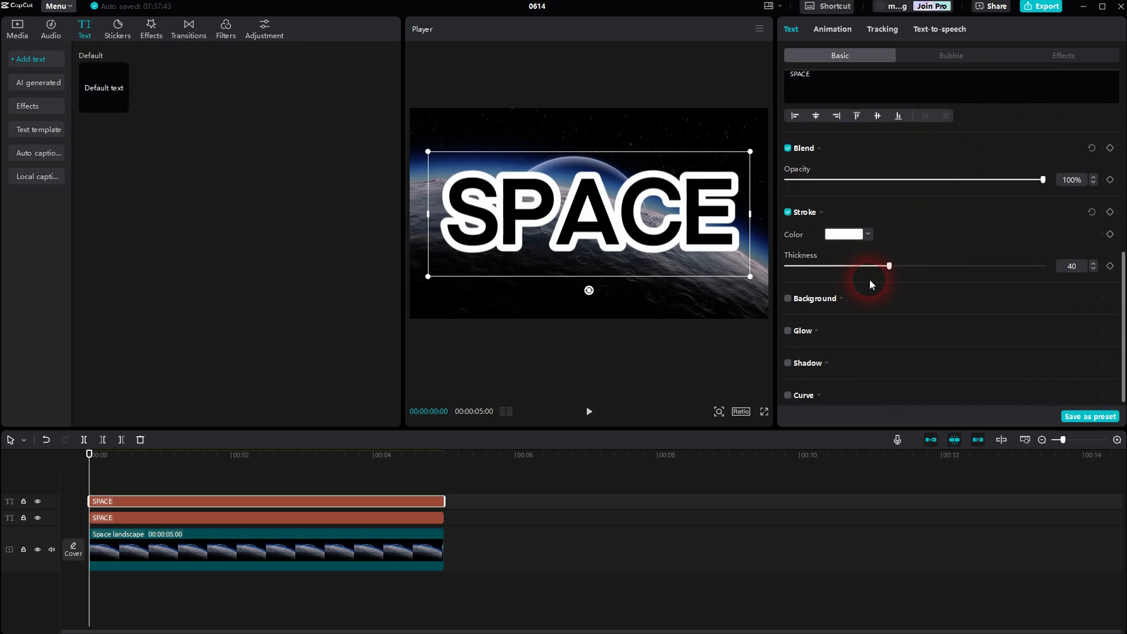
left_click(840, 231)
left_click(834, 270)
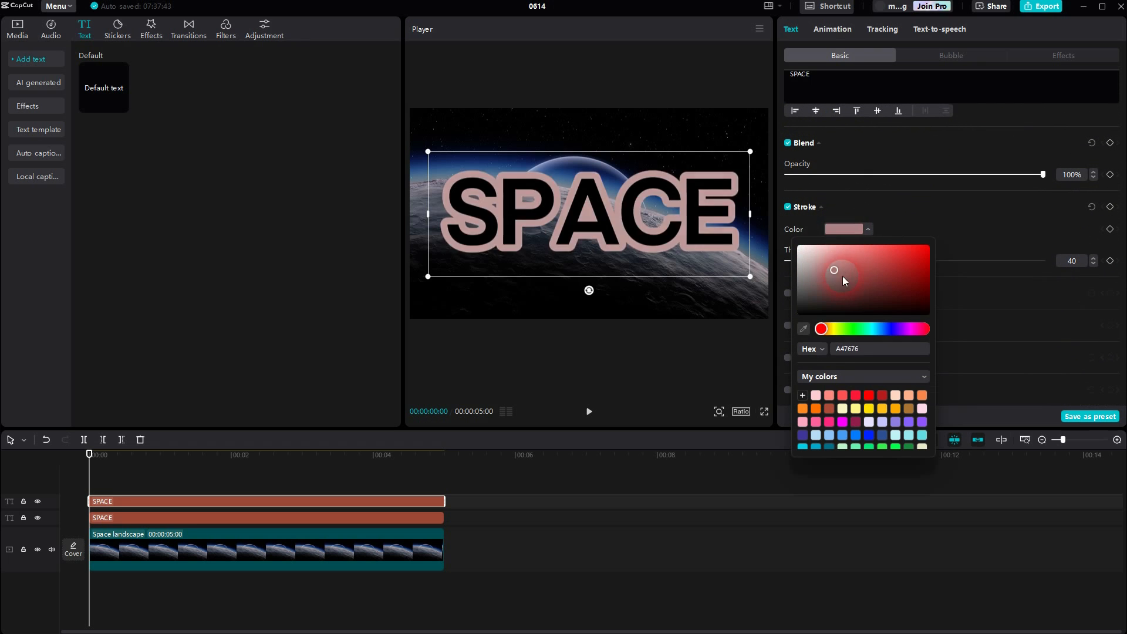
left_click_drag(842, 275, 787, 241)
left_click(915, 221)
Reduce the stroke thickness of the upper SPACE text to 12.
scroll(904, 221, "up", 1)
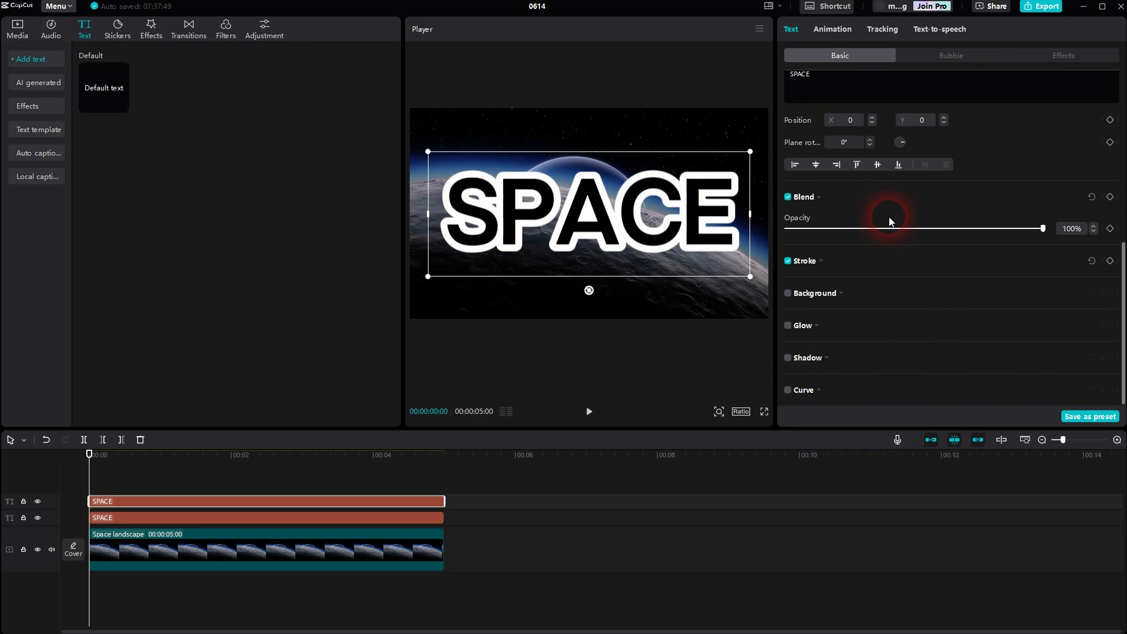
left_click(819, 260)
left_click_drag(889, 315, 816, 322)
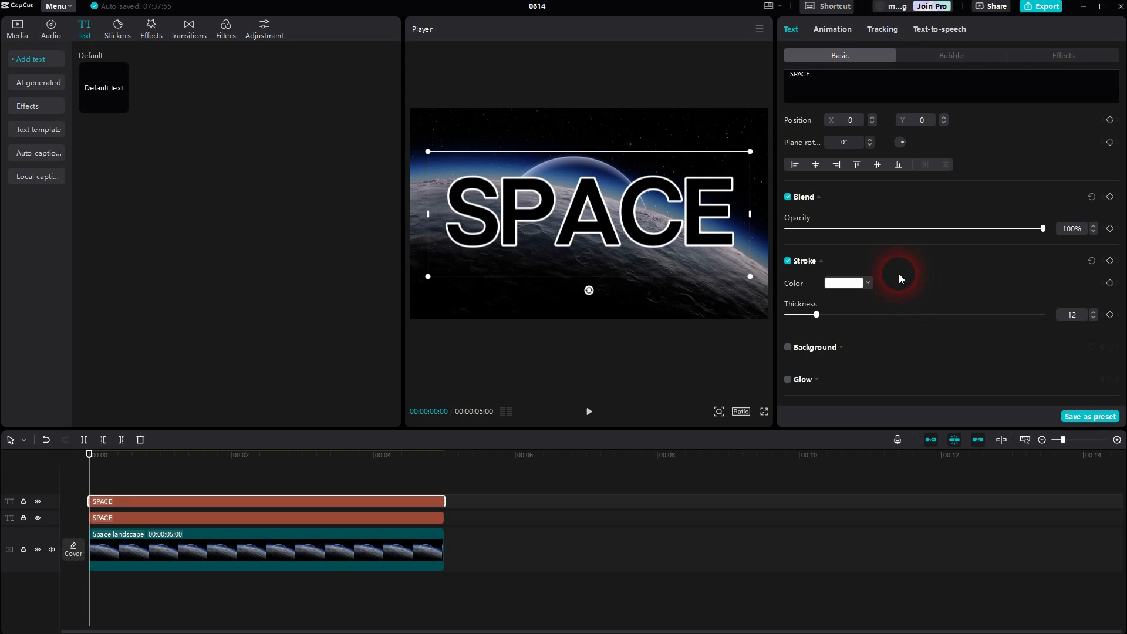
left_click(808, 199)
left_click(809, 199)
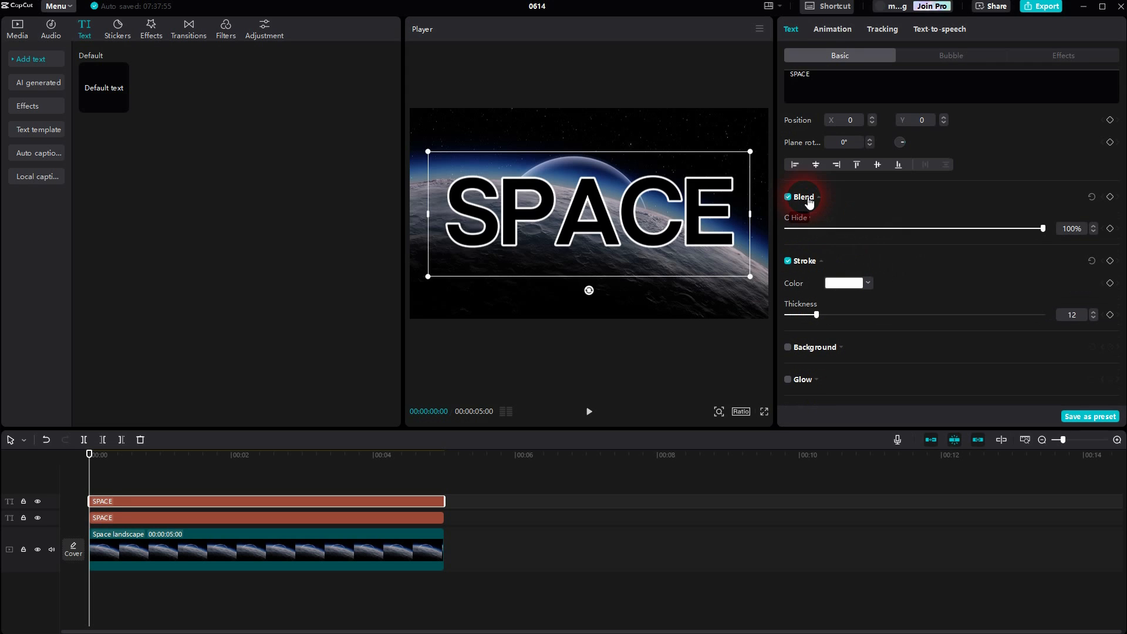
Convert the upper SPACE text into a compound clip and set its blend mode to Screen.
right_click(409, 498)
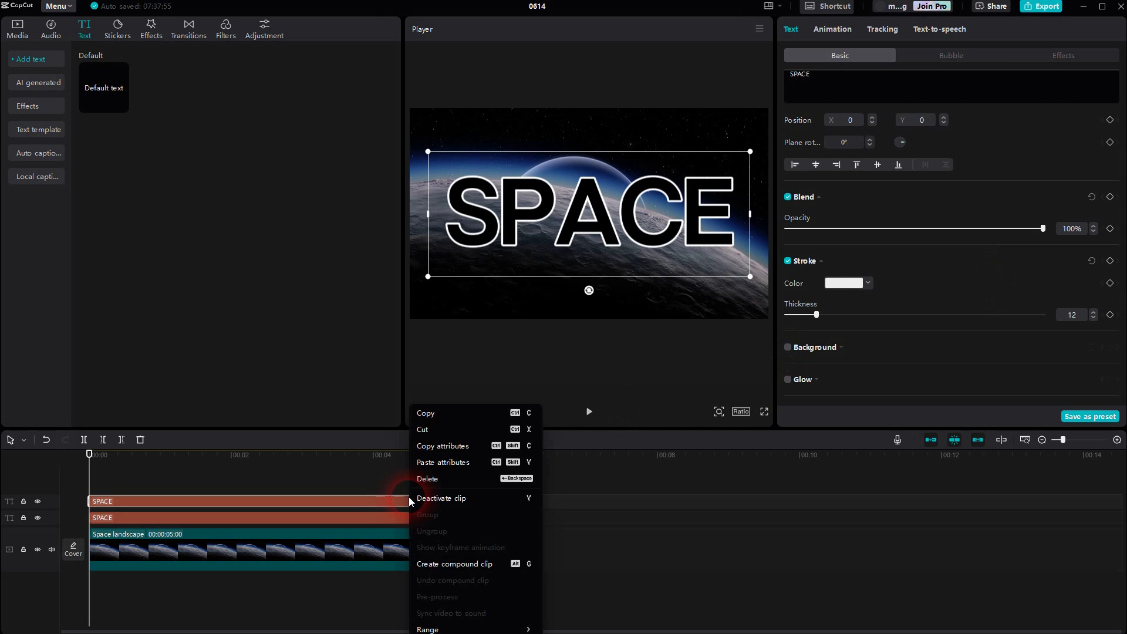
left_click(462, 563)
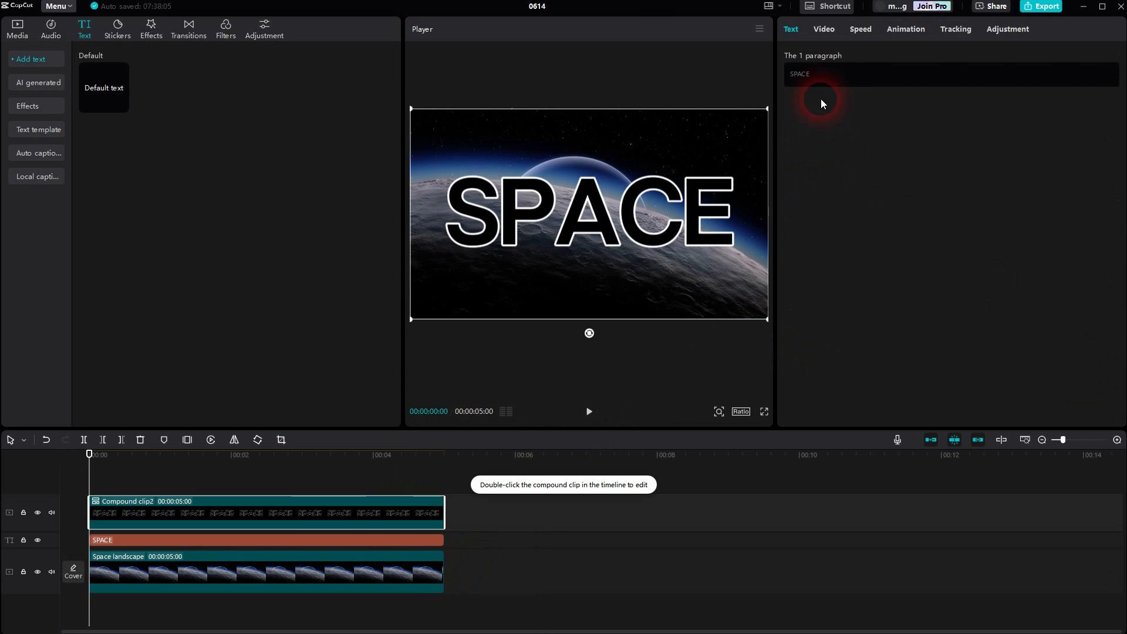
left_click(823, 29)
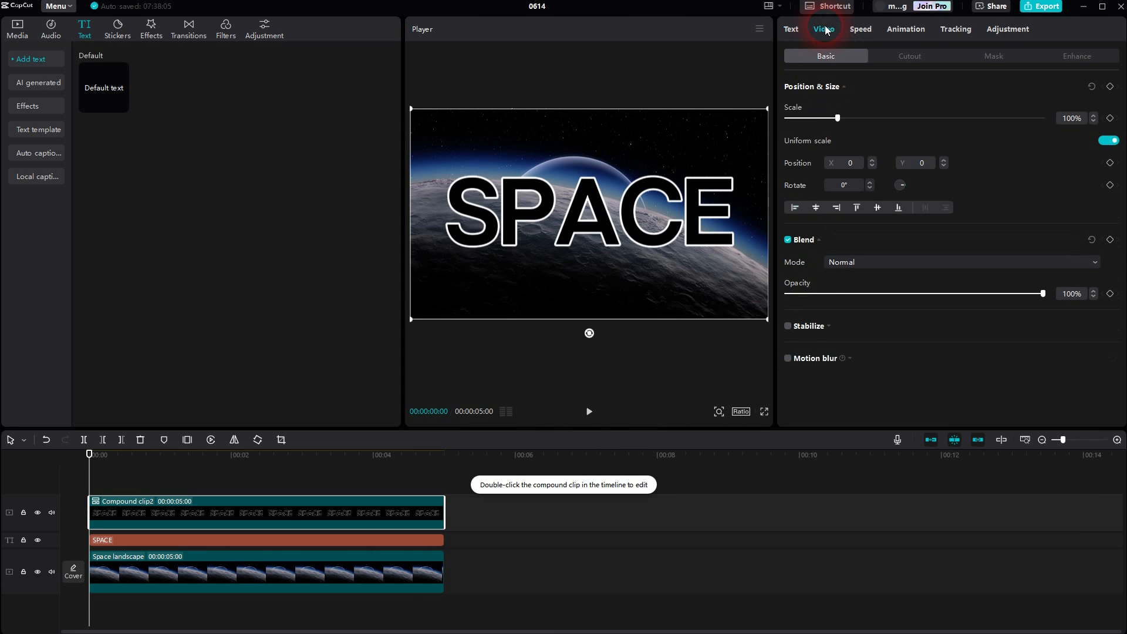
left_click(814, 247)
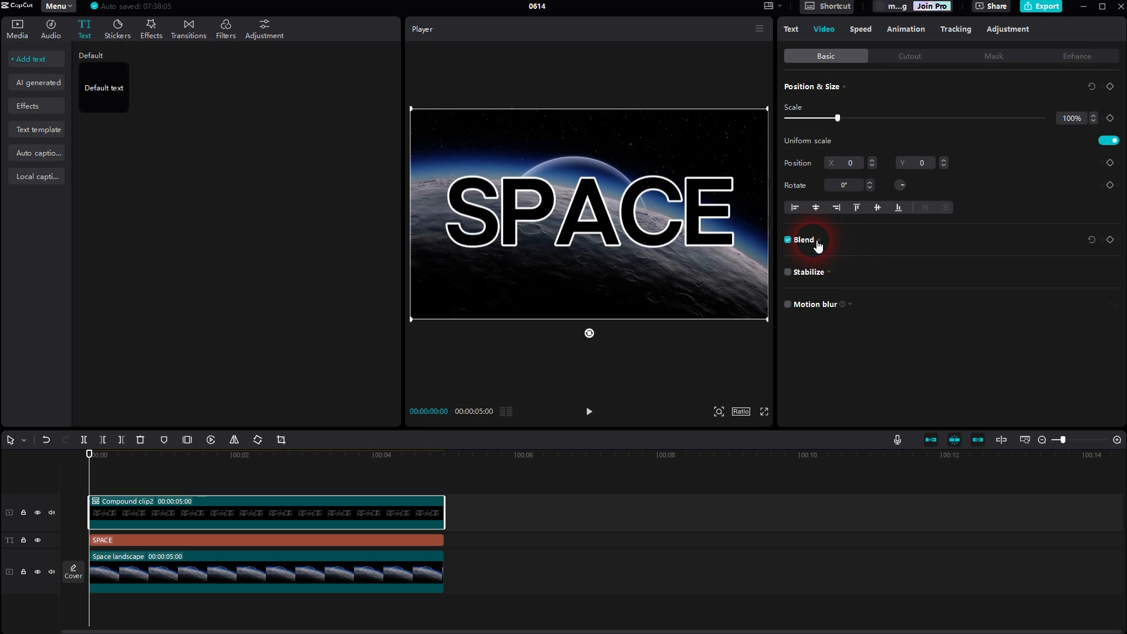
left_click(818, 243)
left_click(862, 262)
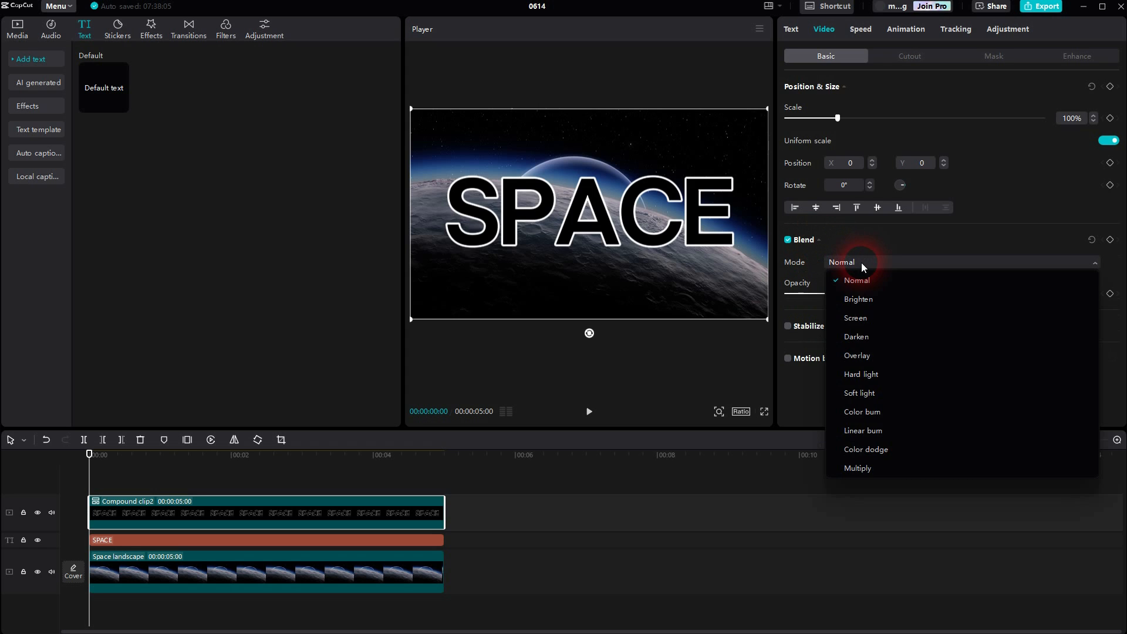
left_click(874, 317)
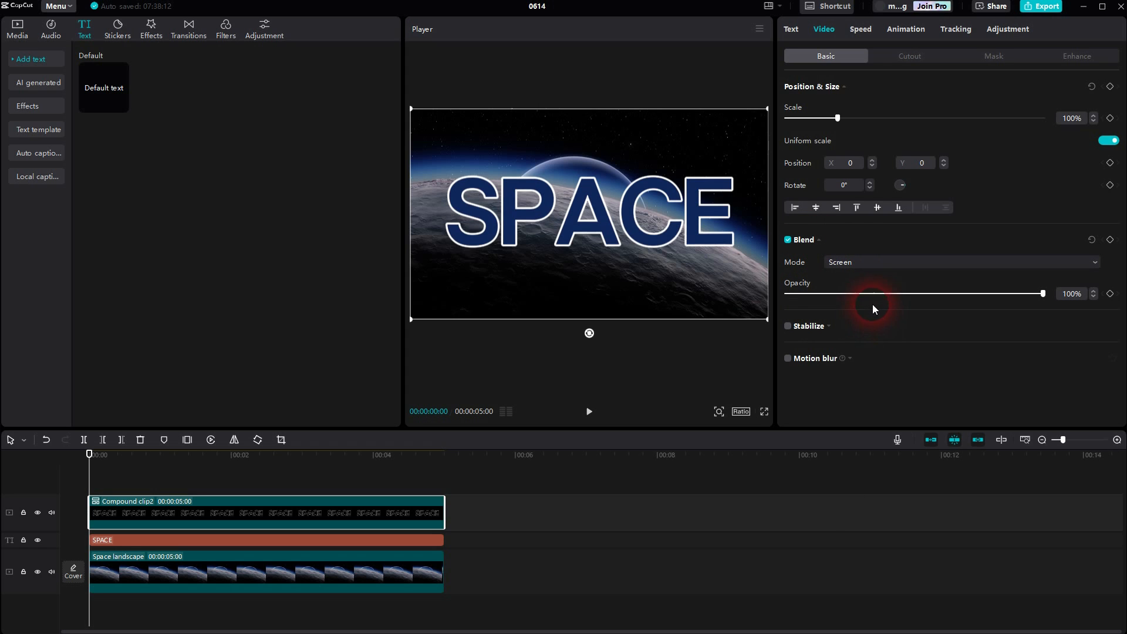
Offset the white outlined SPACE text slightly up and to the right of the blue text.
left_click(504, 210)
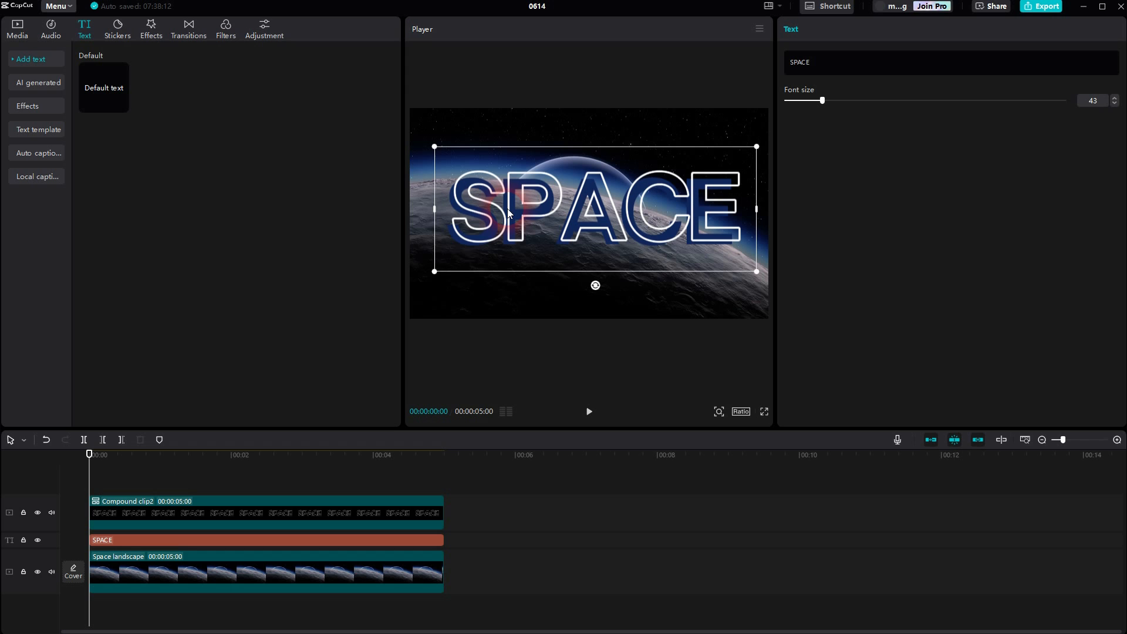
left_click_drag(507, 209, 513, 206)
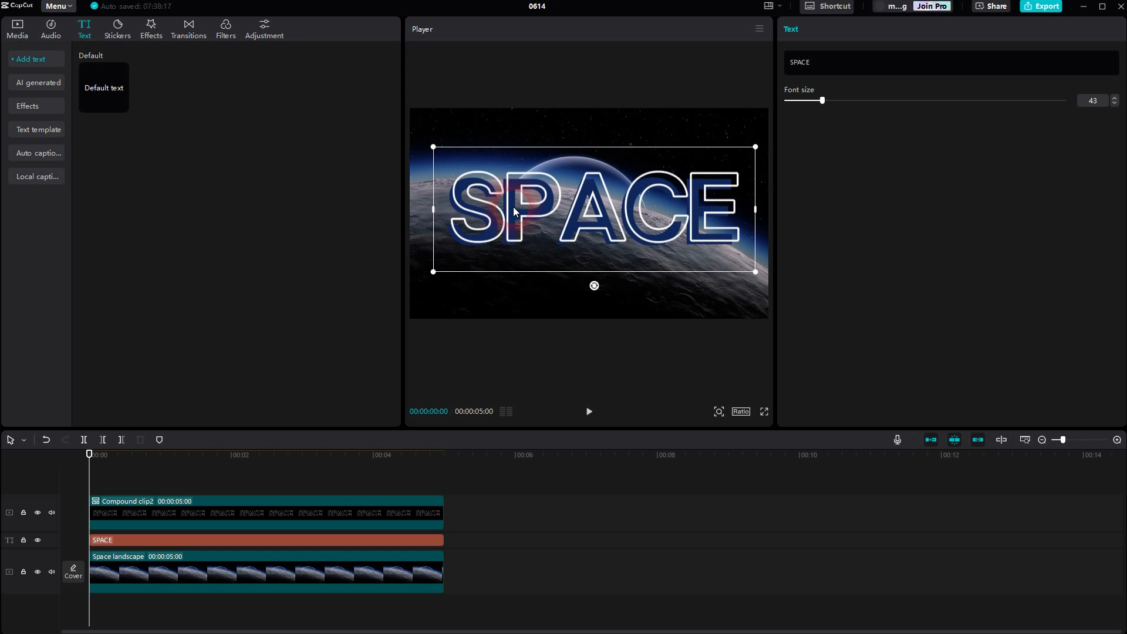
Search the video effects library for "distortion".
left_click(149, 34)
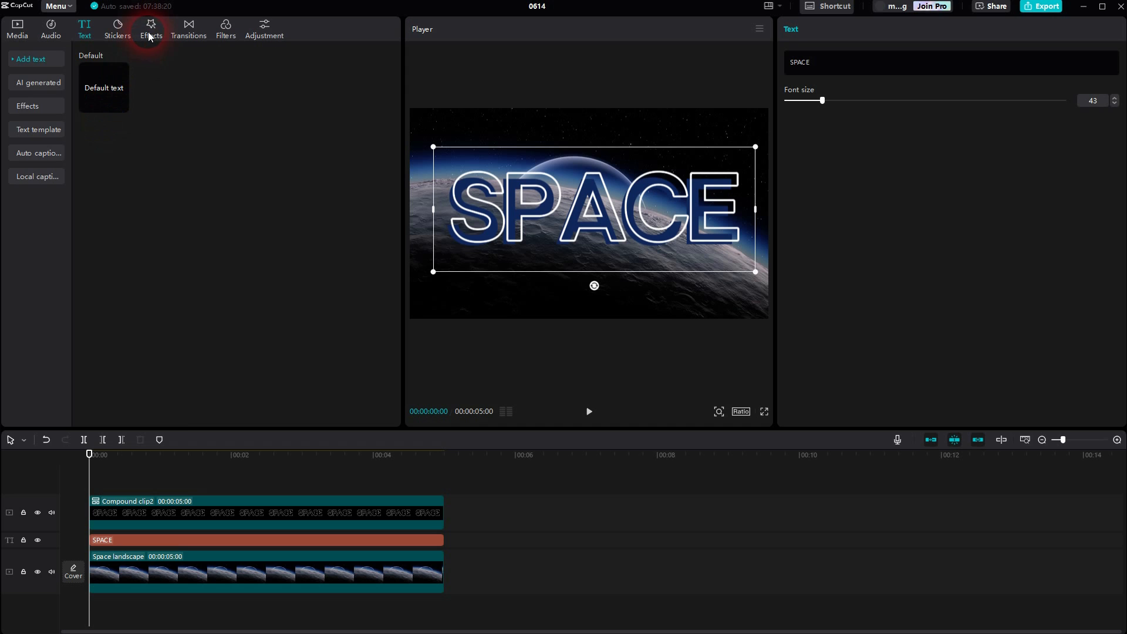
left_click(385, 246)
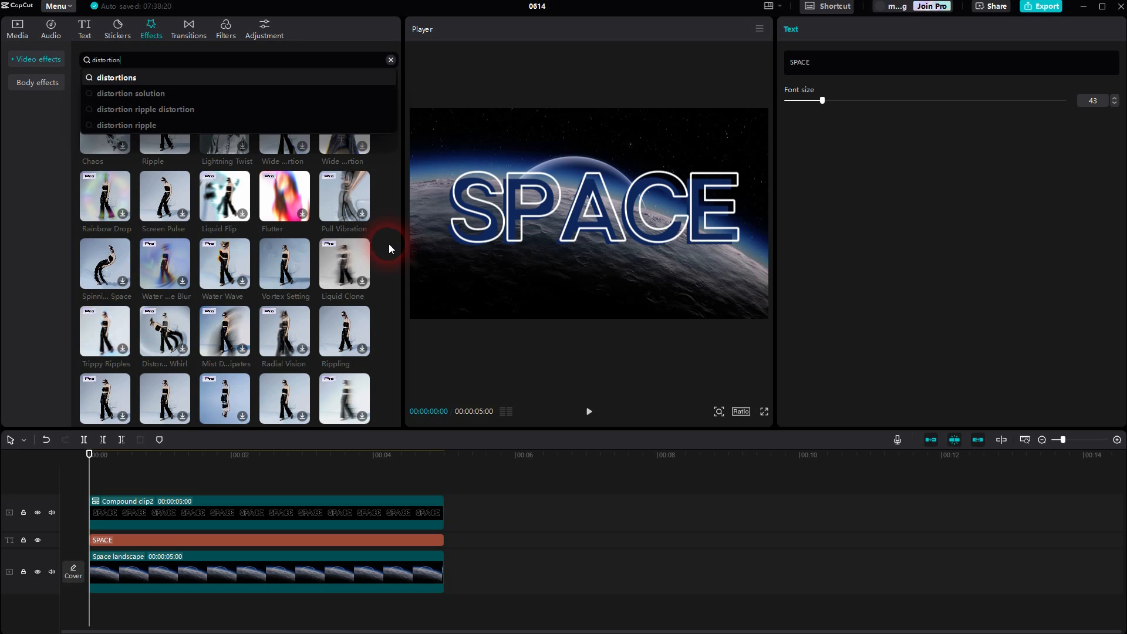
left_click(135, 60)
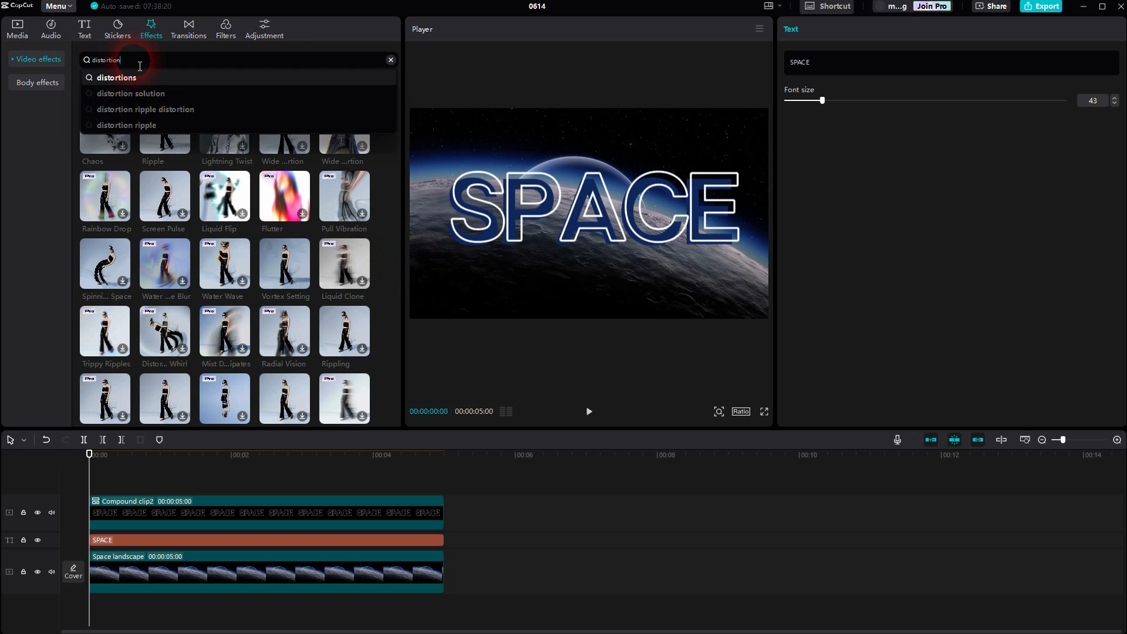
left_click_drag(140, 66, 70, 58)
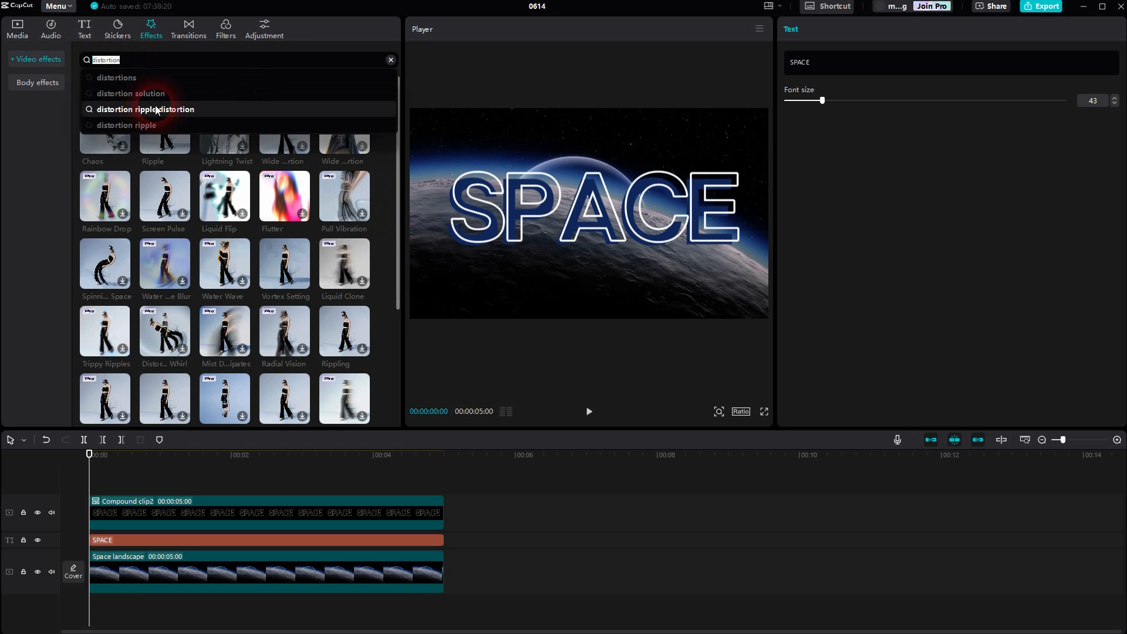
Try the suggested effects search "distortion ripple" and return to the "distortion" search.
left_click(131, 125)
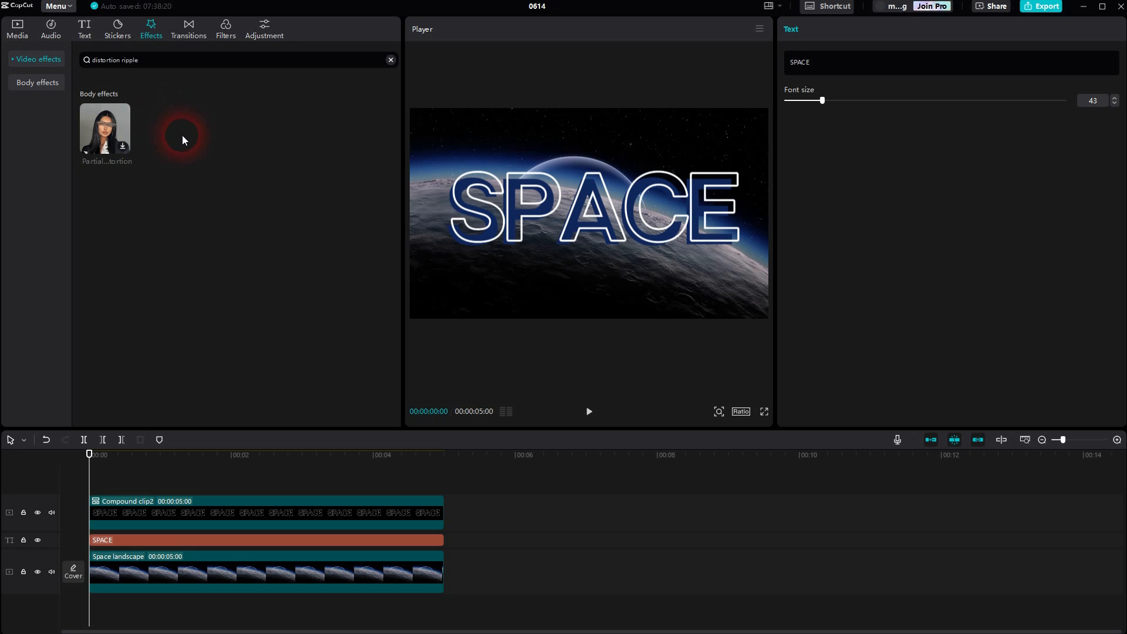
double_click(135, 61)
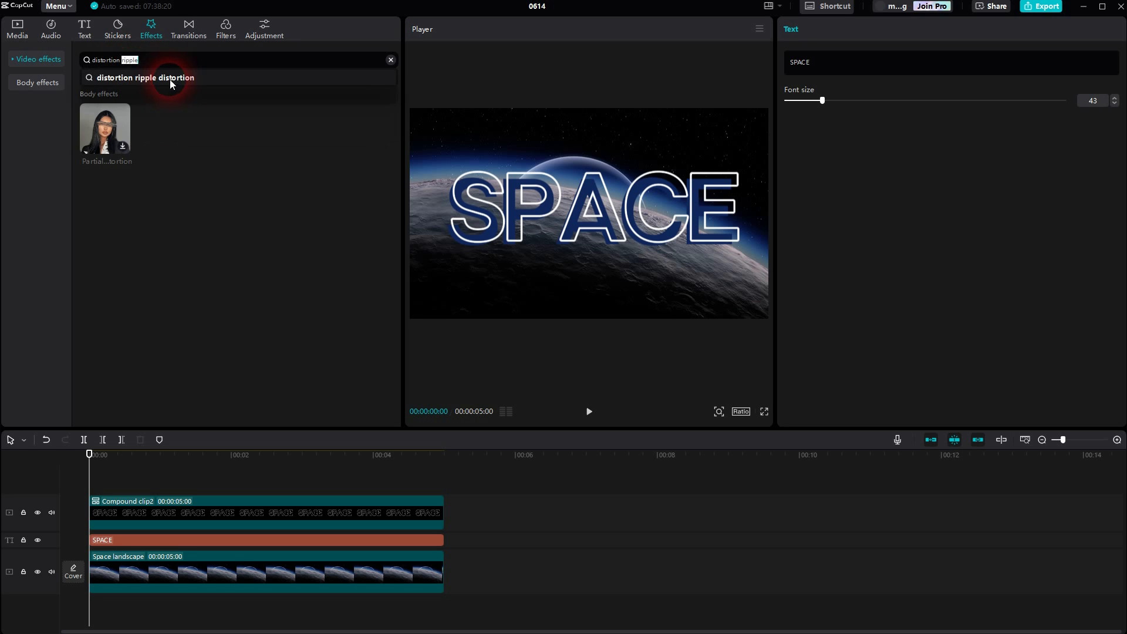
key("BackSpace")
key("Return")
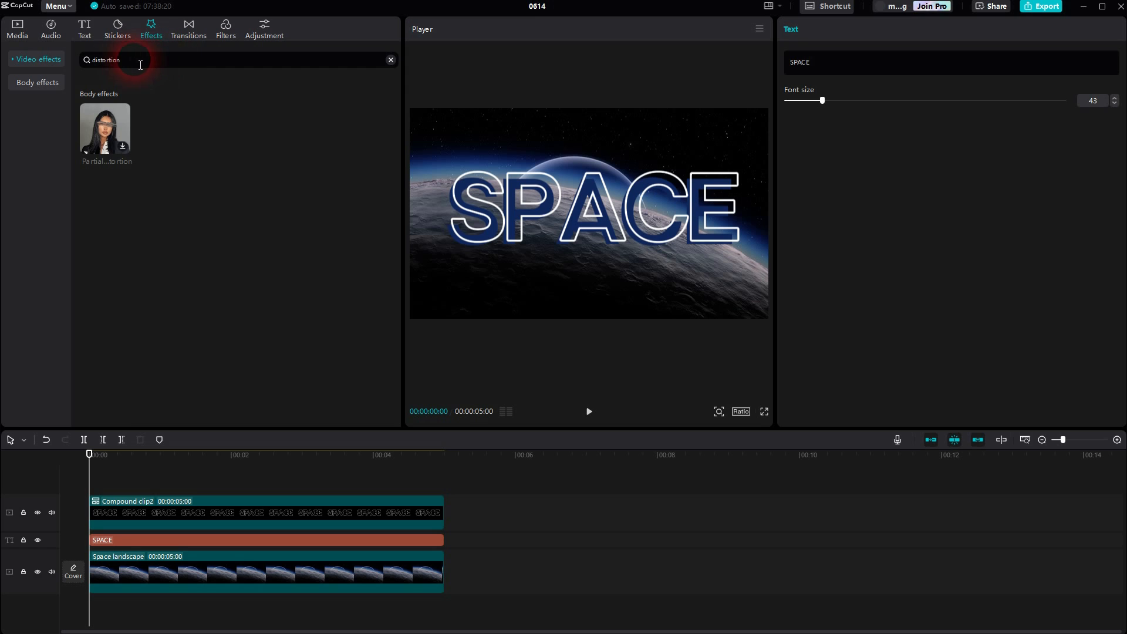
left_click_drag(144, 61, 84, 61)
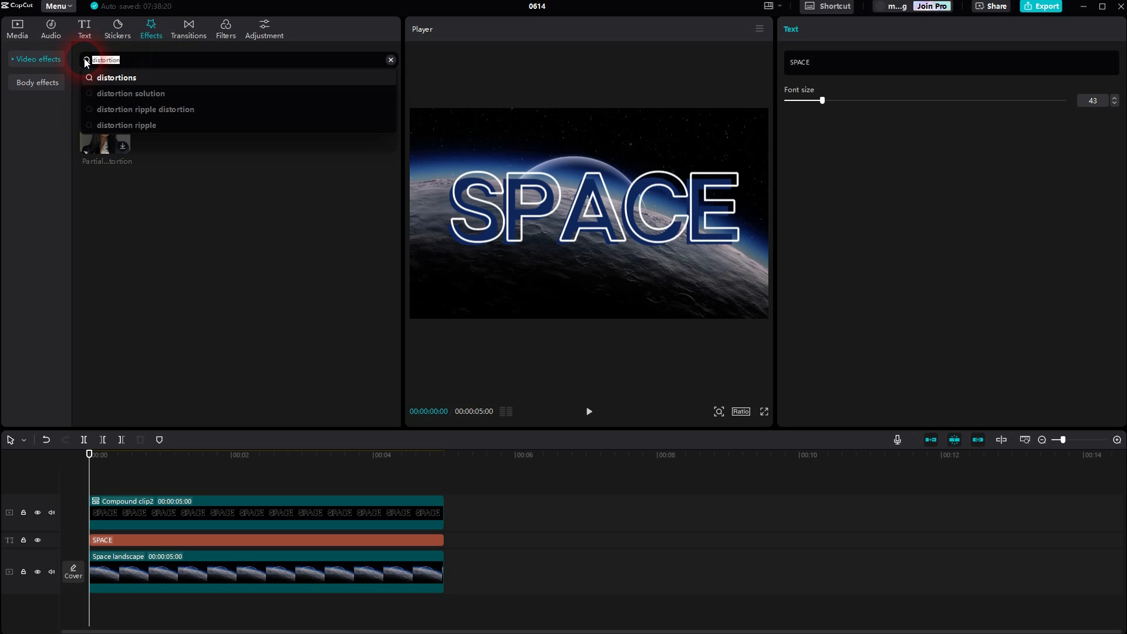
type("distortion")
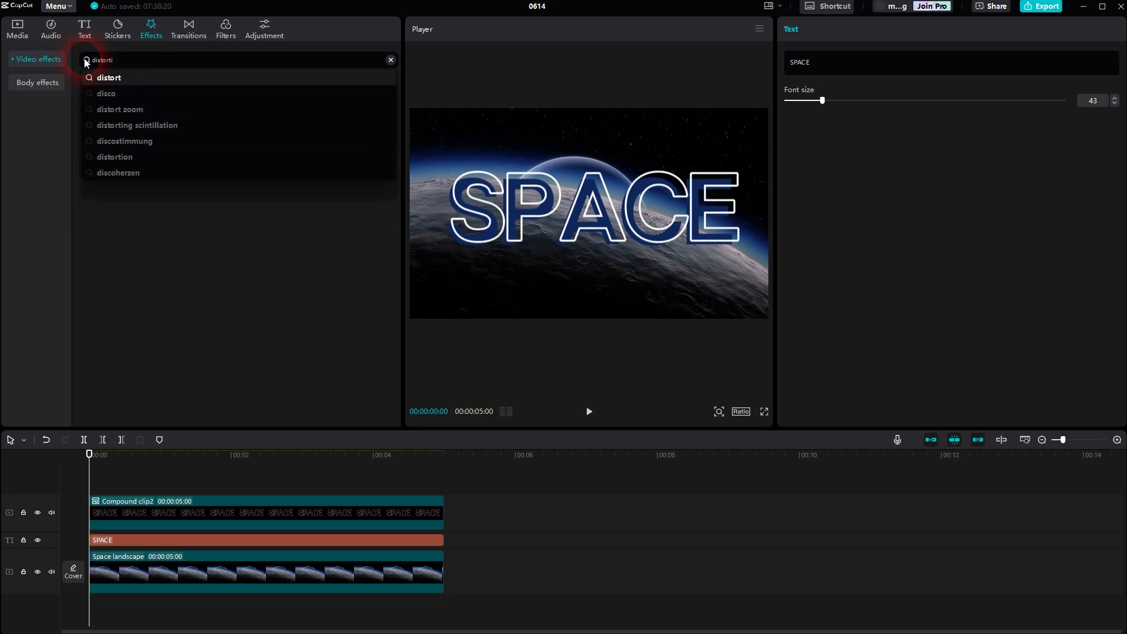
key("Return")
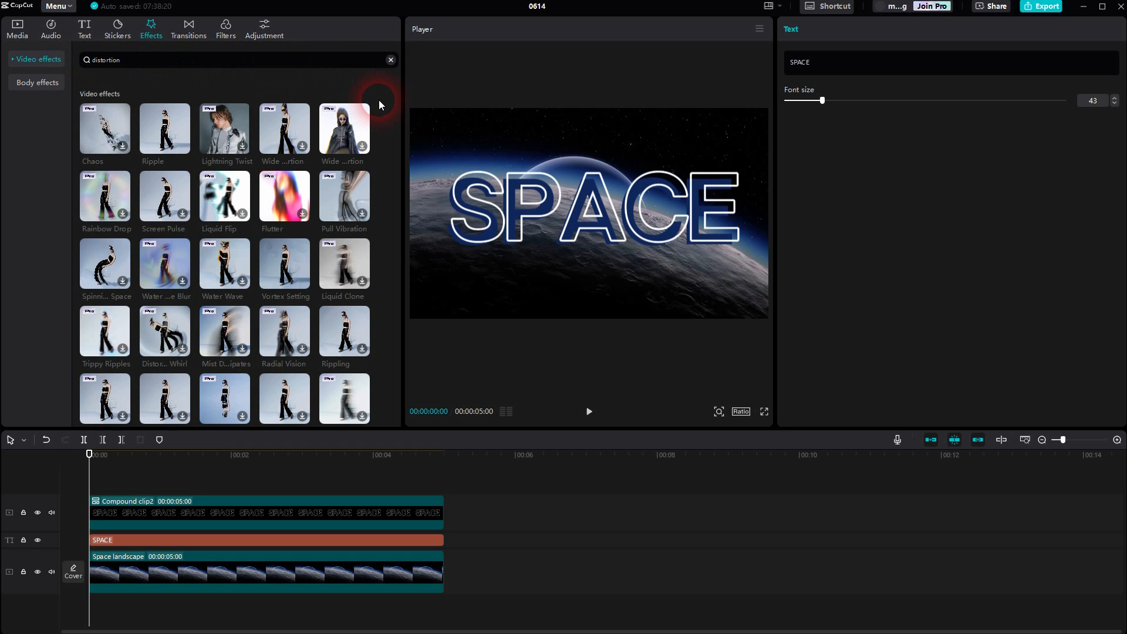
Try the Rippling effect on the white outlined SPACE compound clip and delete it after a short preview.
mouse_move(172, 129)
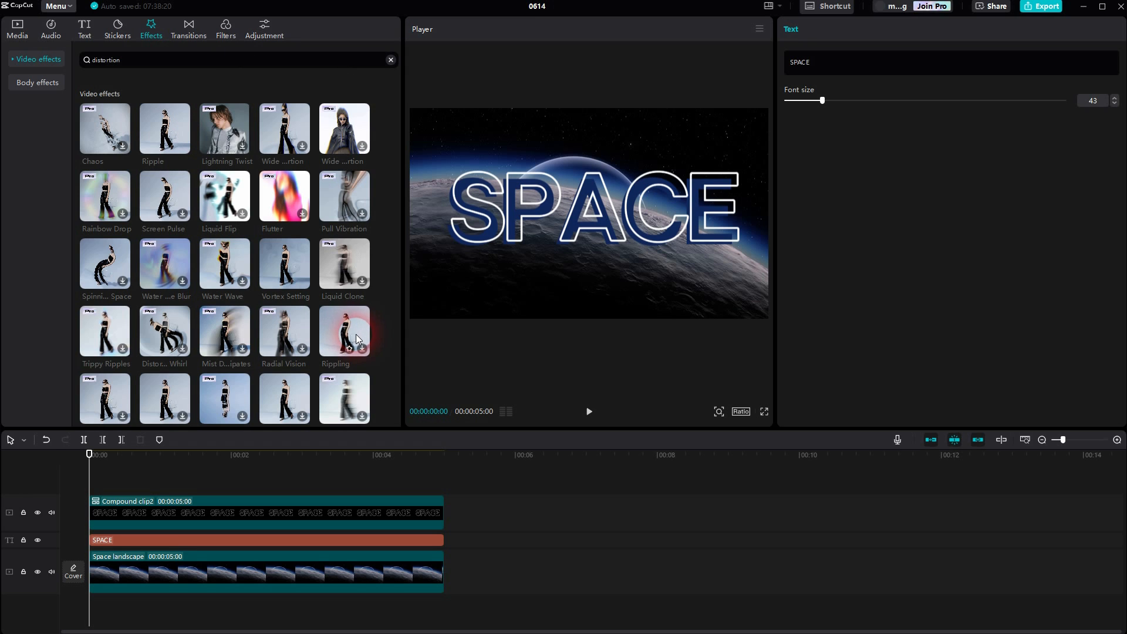
left_click(364, 346)
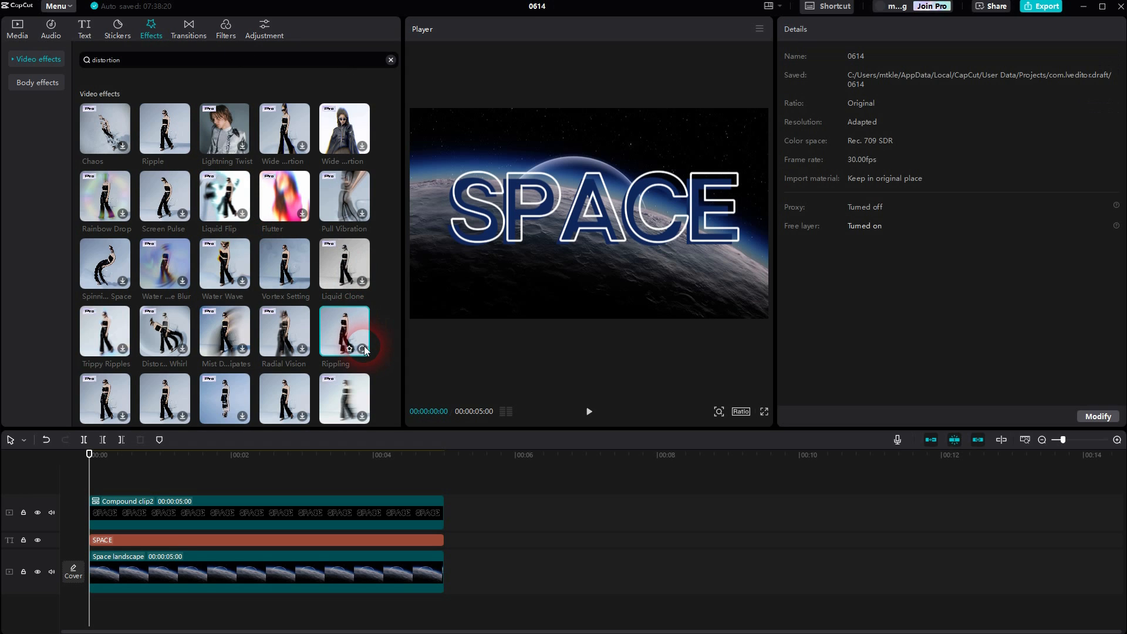
left_click_drag(355, 339, 253, 516)
left_click(591, 411)
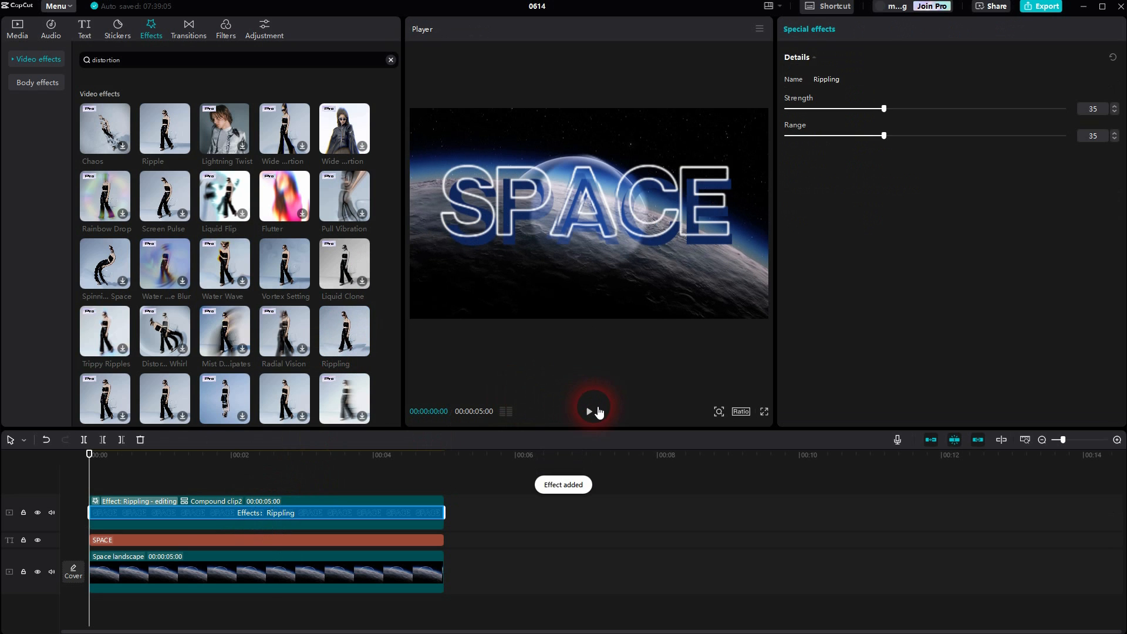
left_click(596, 414)
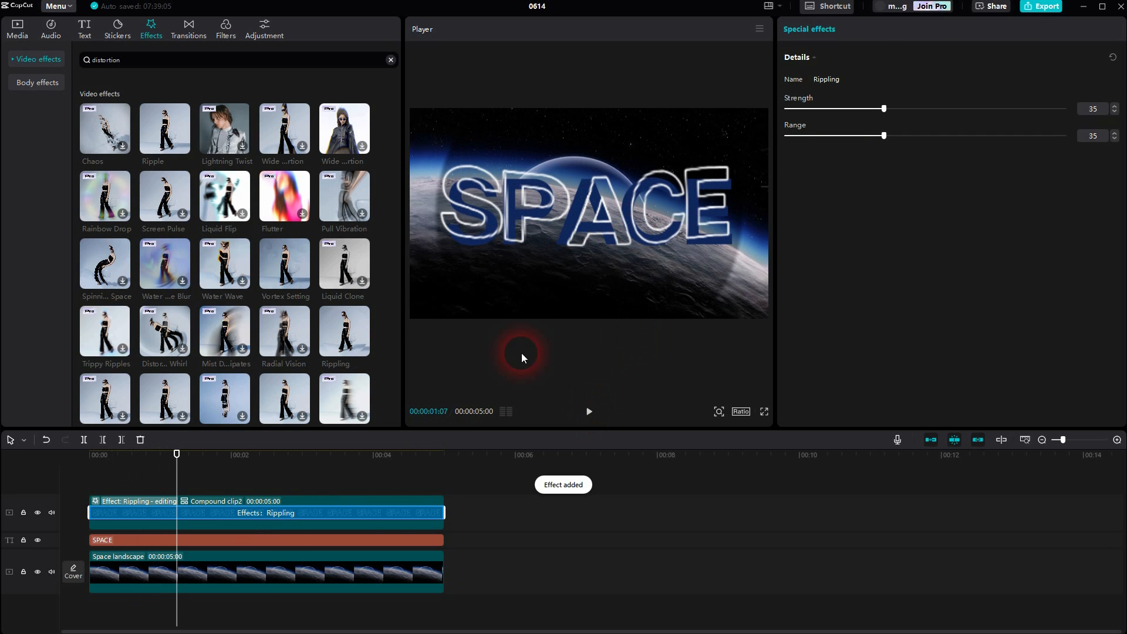
key("Delete")
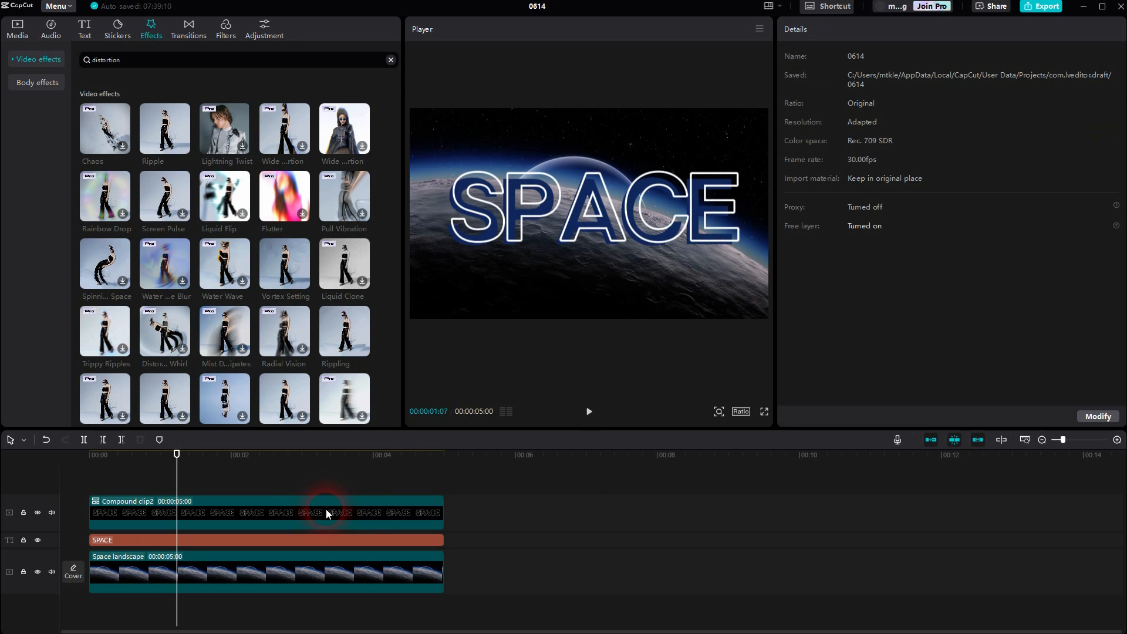
Apply the Ripple effect to the white outlined SPACE compound clip and preview it from the start.
left_click_drag(167, 135, 197, 509)
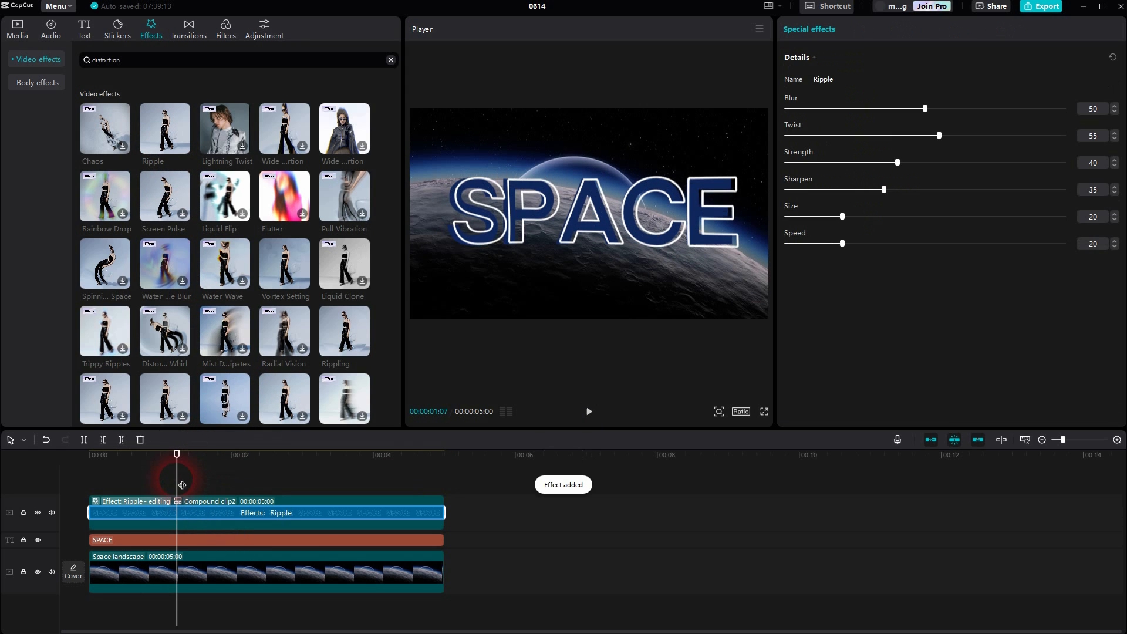
left_click_drag(176, 473, 33, 473)
left_click(593, 371)
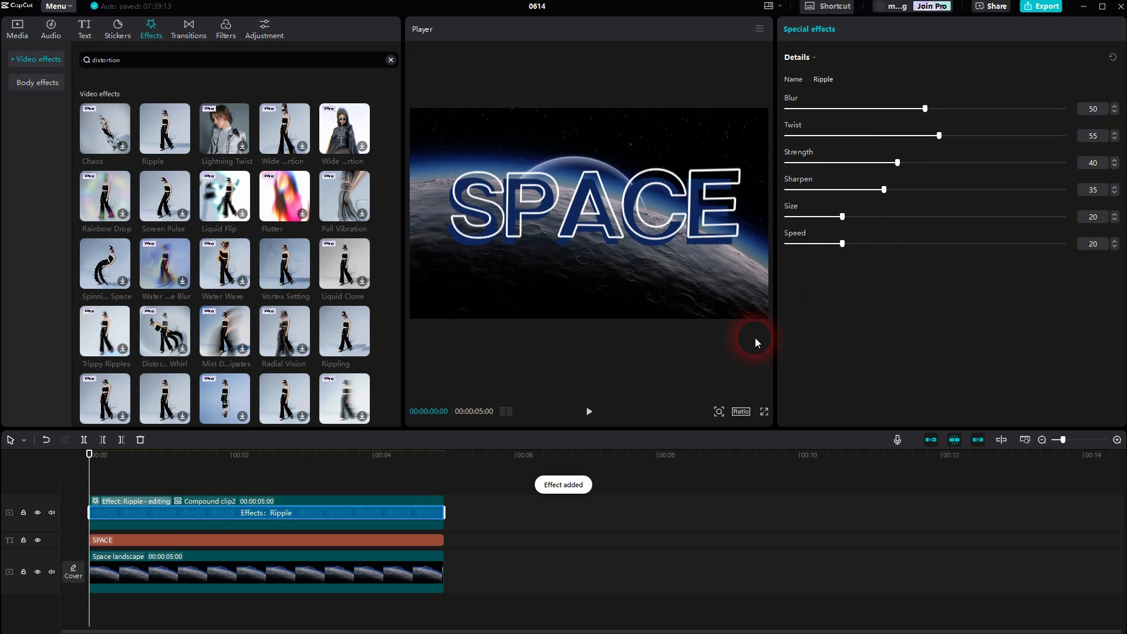
left_click(590, 411)
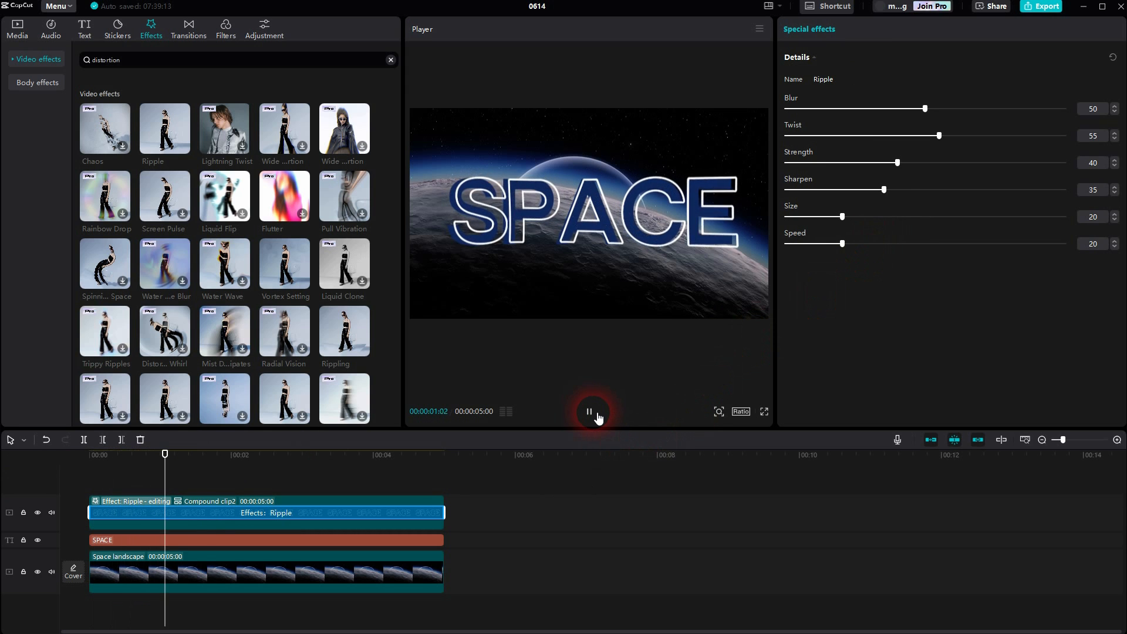
left_click(597, 415)
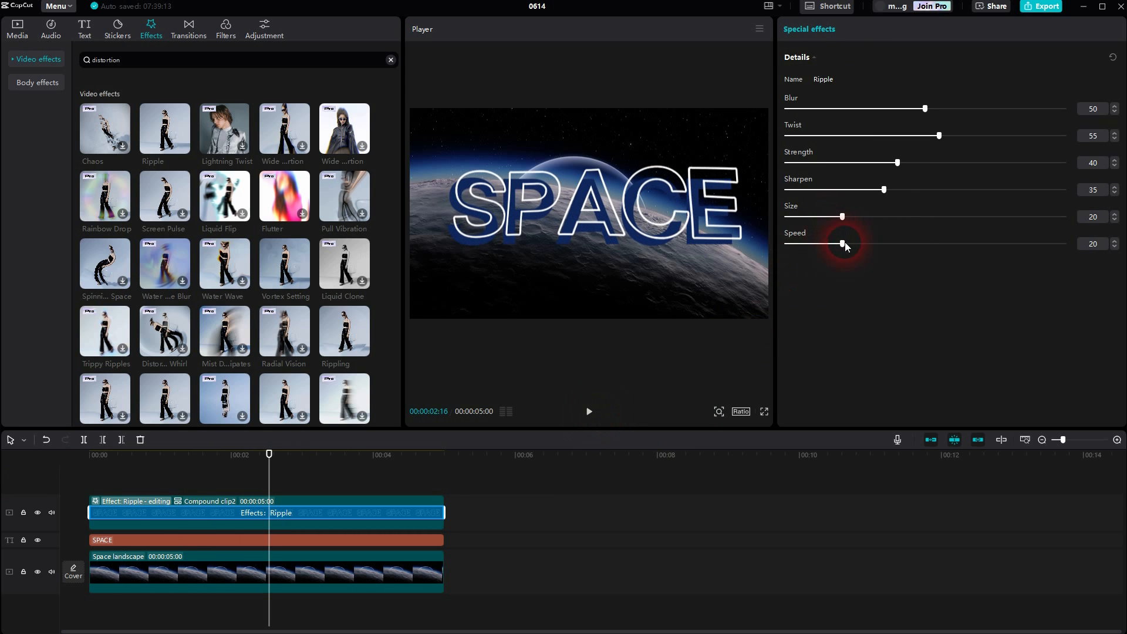
Set the Ripple effect's speed to 9, size to 34, blur to 16, strength to 9, twist to 70 and sharpen to 58, and preview it.
left_click_drag(843, 243, 812, 244)
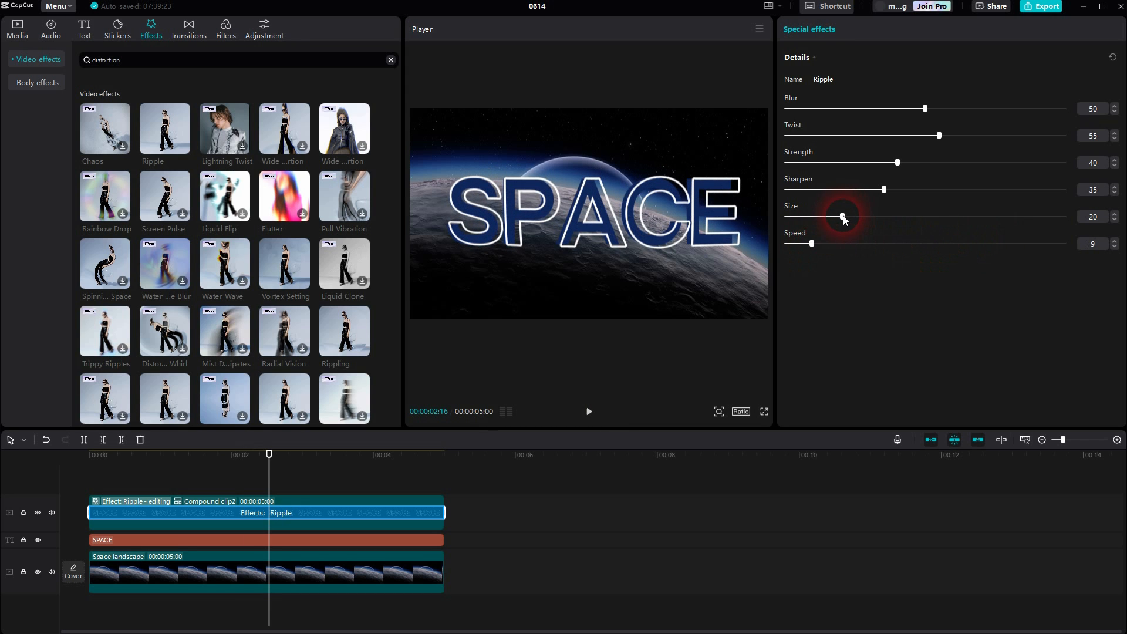
left_click_drag(843, 218, 880, 216)
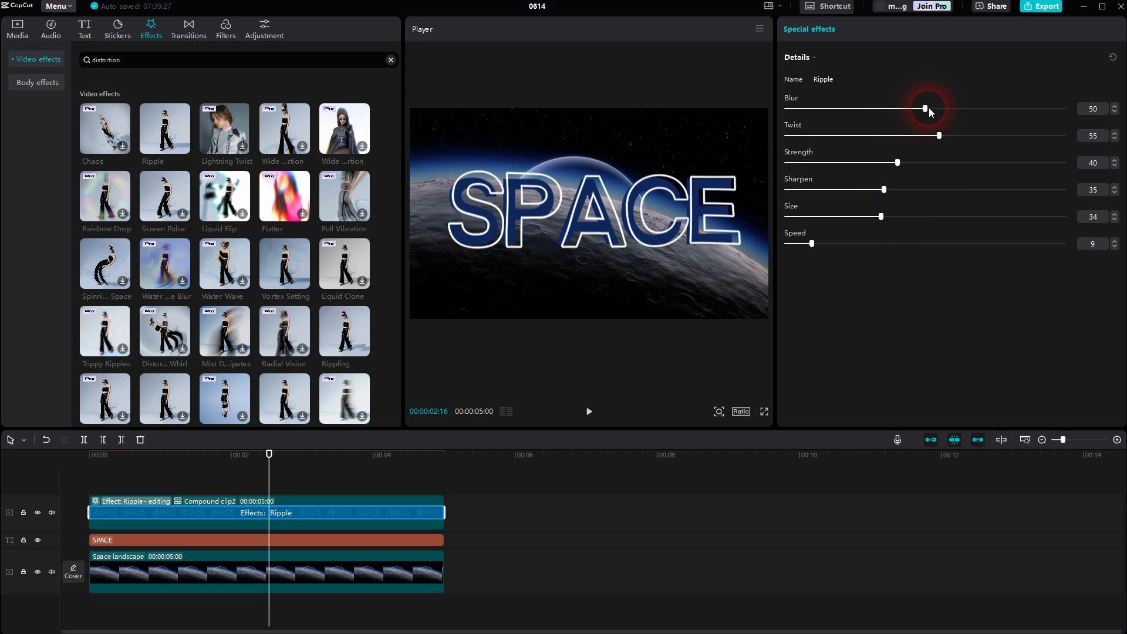
left_click_drag(929, 111, 834, 114)
left_click_drag(940, 137, 811, 169)
left_click_drag(950, 136, 981, 136)
left_click_drag(884, 190, 948, 187)
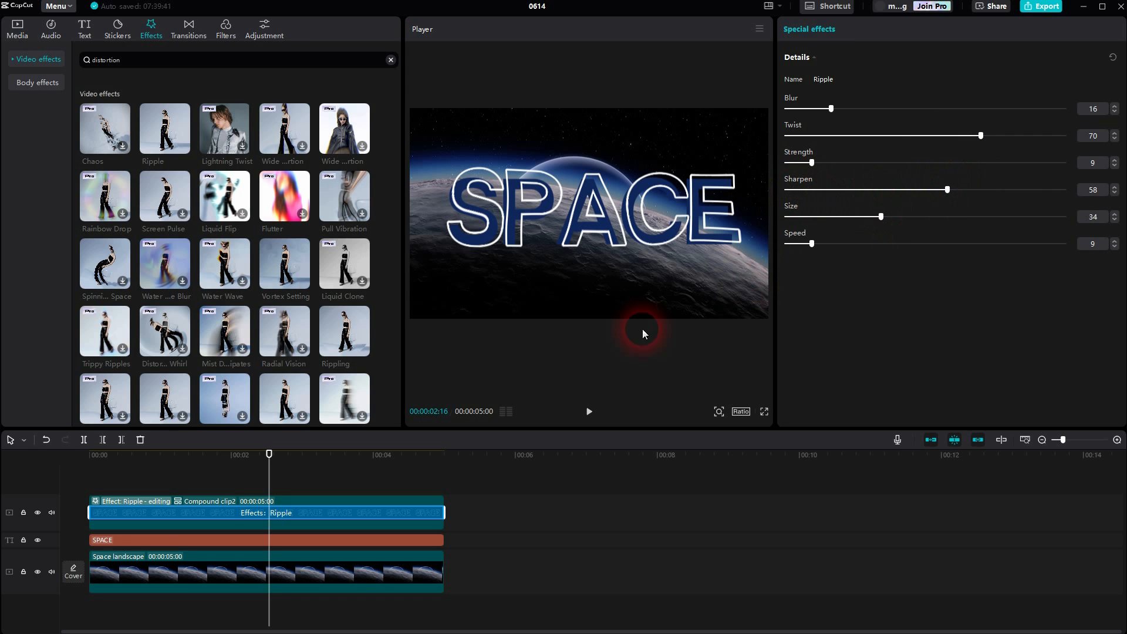
left_click(590, 413)
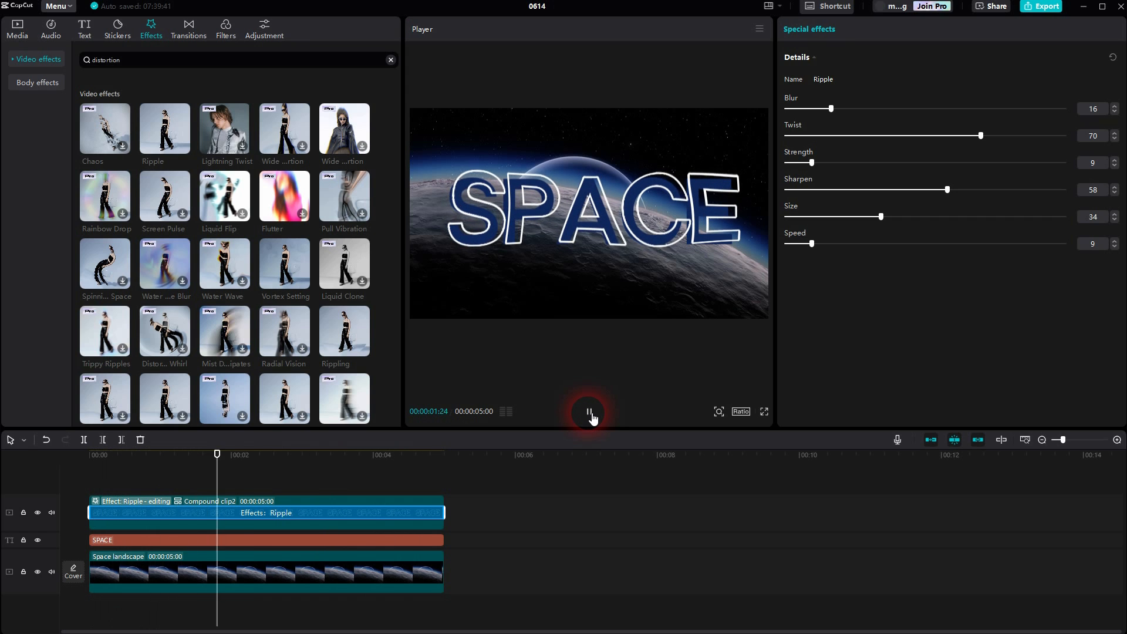
left_click(589, 413)
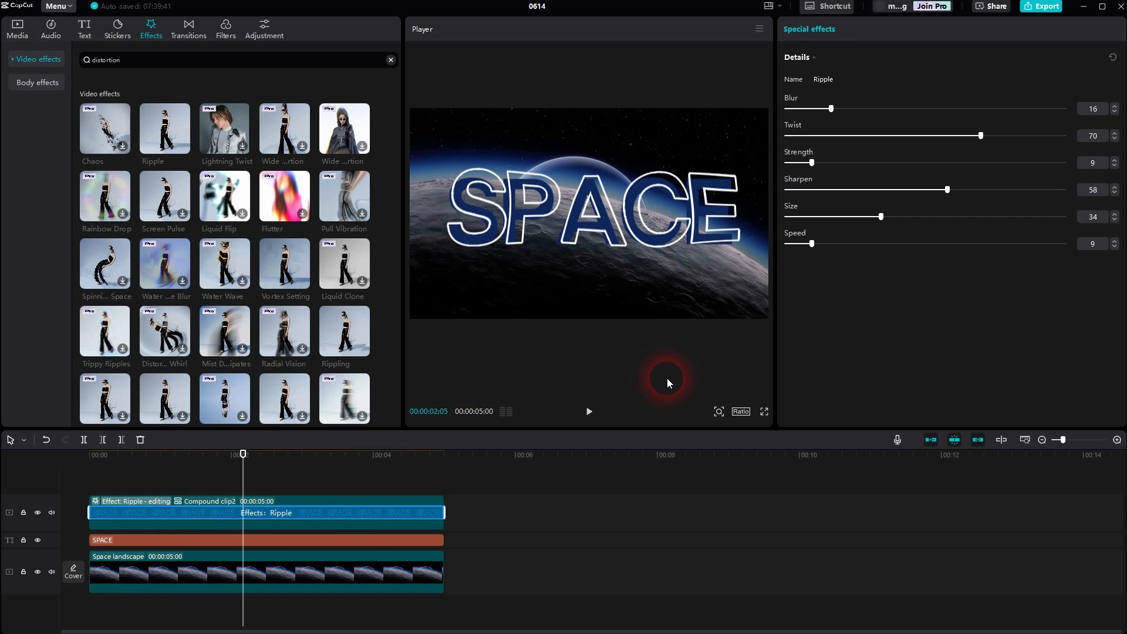